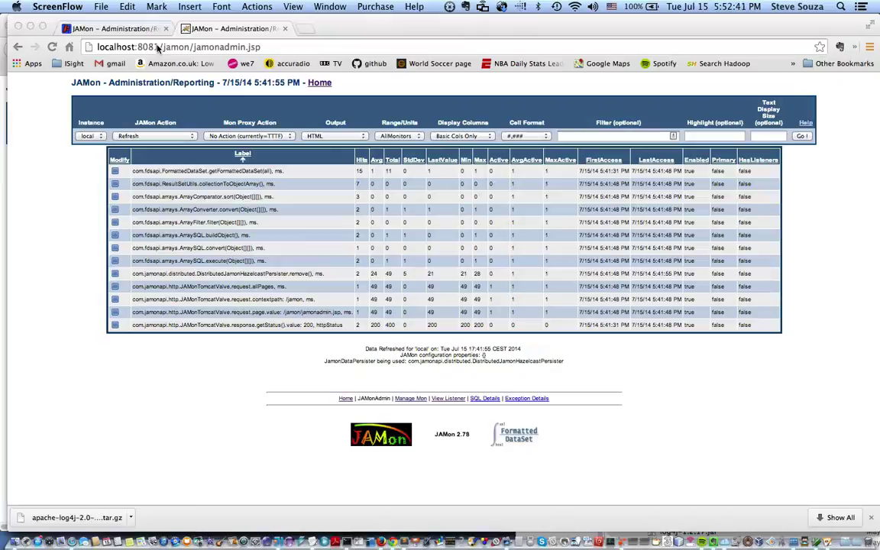
Step: On the localhost:8080 JAMon report, filter the monitors by "jetty", highlight "jetty", and refresh the list
{"action": "left_click", "coordinate": [140, 30]}
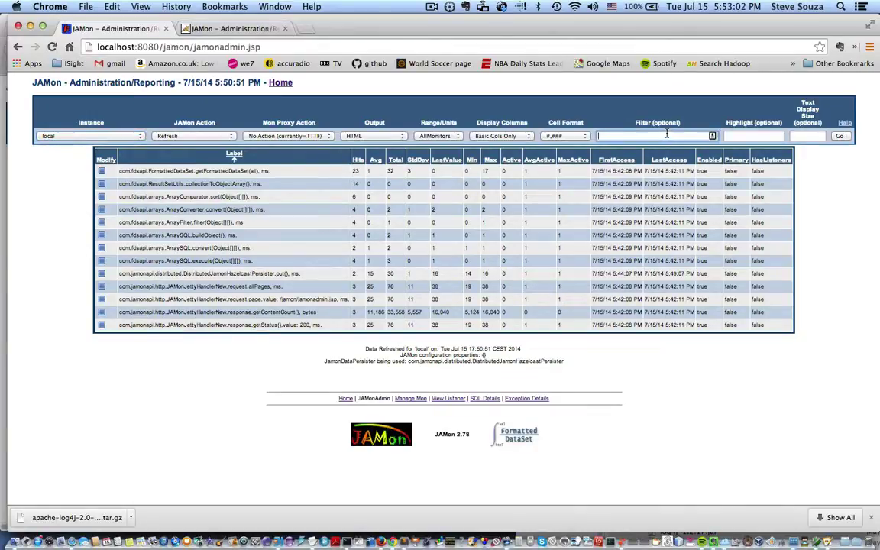
{"action": "left_click", "coordinate": [666, 133]}
{"action": "type", "text": "jetty"}
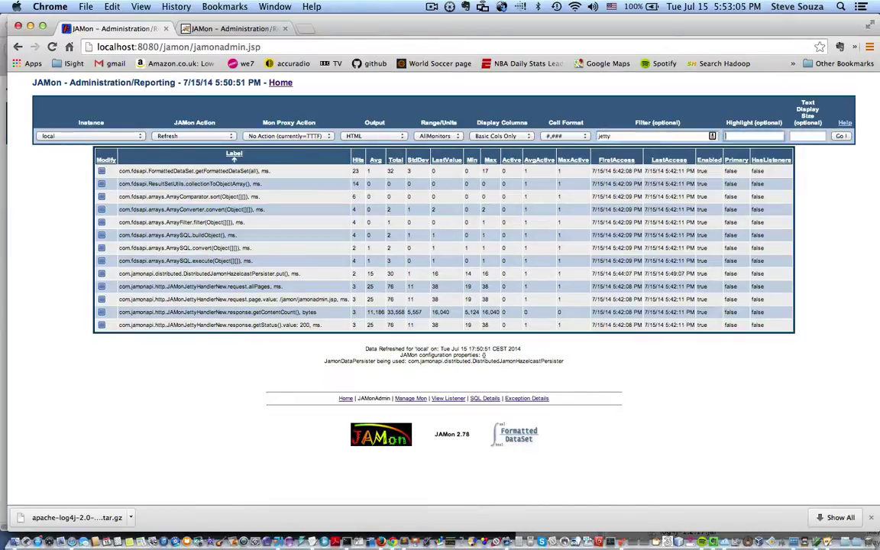
{"action": "key", "text": "Tab"}
{"action": "type", "text": "je"}
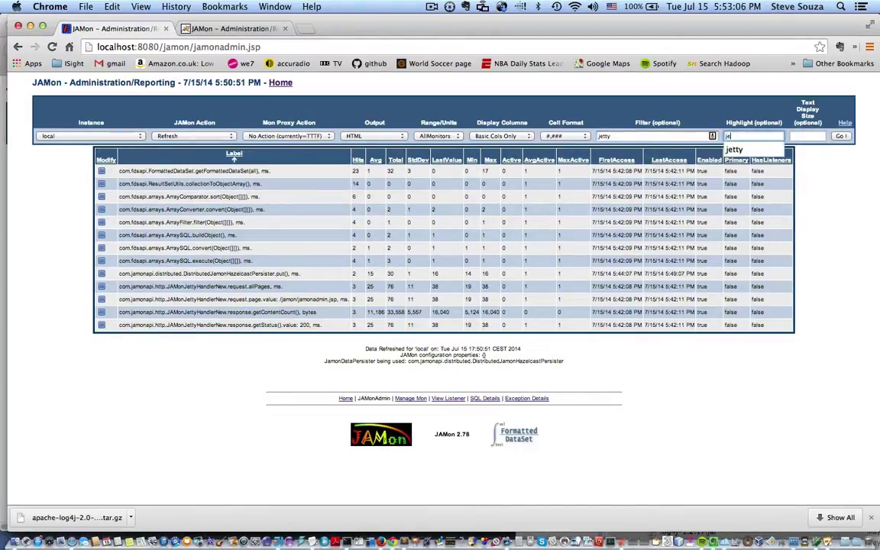
{"action": "type", "text": "tty"}
{"action": "key", "text": "Return"}
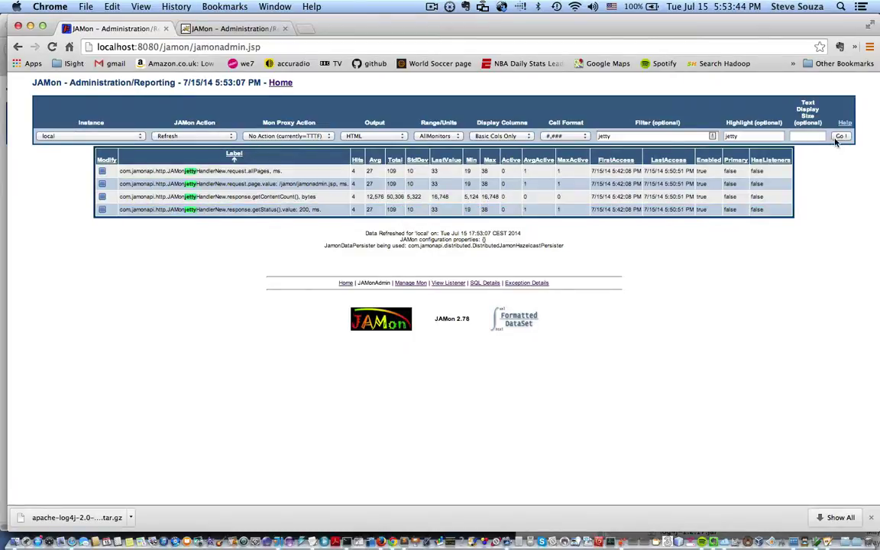
{"action": "key", "text": "Return"}
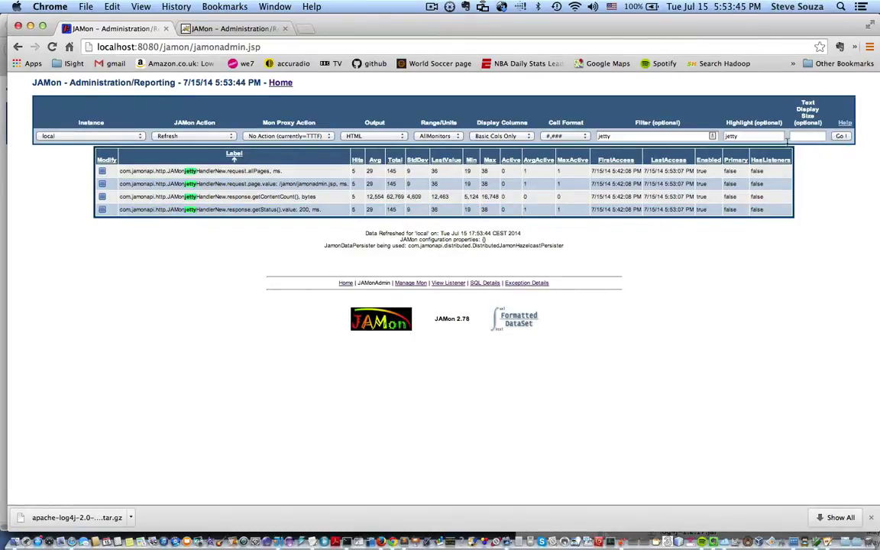
Step: Add a FIFOBuffer value listener to the JAMonJettyHandlerNew.request.allPages monitor, then return to the admin report and refresh it
{"action": "left_click", "coordinate": [102, 176]}
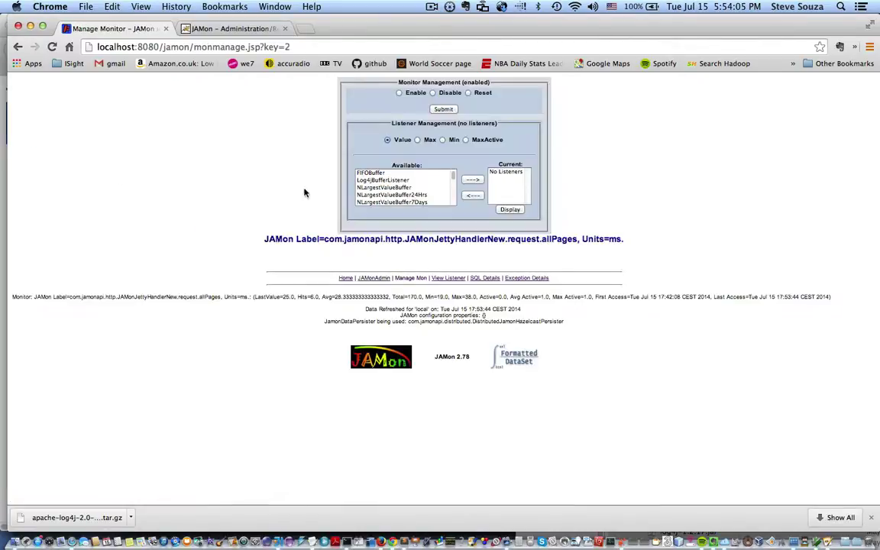
{"action": "left_click", "coordinate": [375, 174]}
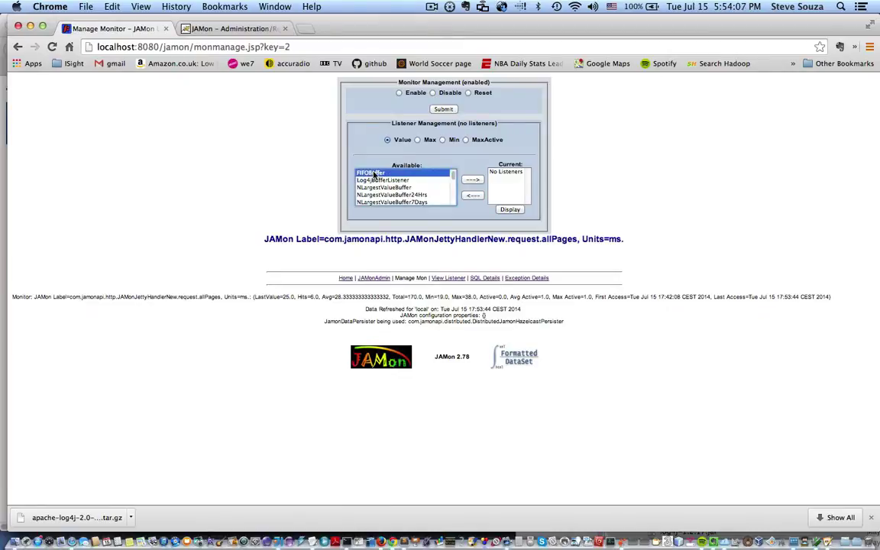
{"action": "left_click", "coordinate": [472, 179]}
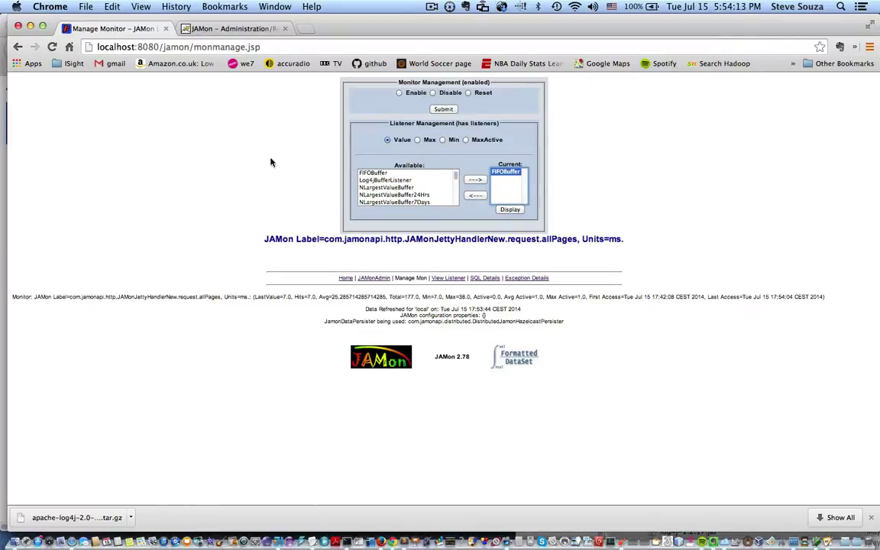
{"action": "left_click", "coordinate": [17, 47]}
{"action": "left_click", "coordinate": [18, 47]}
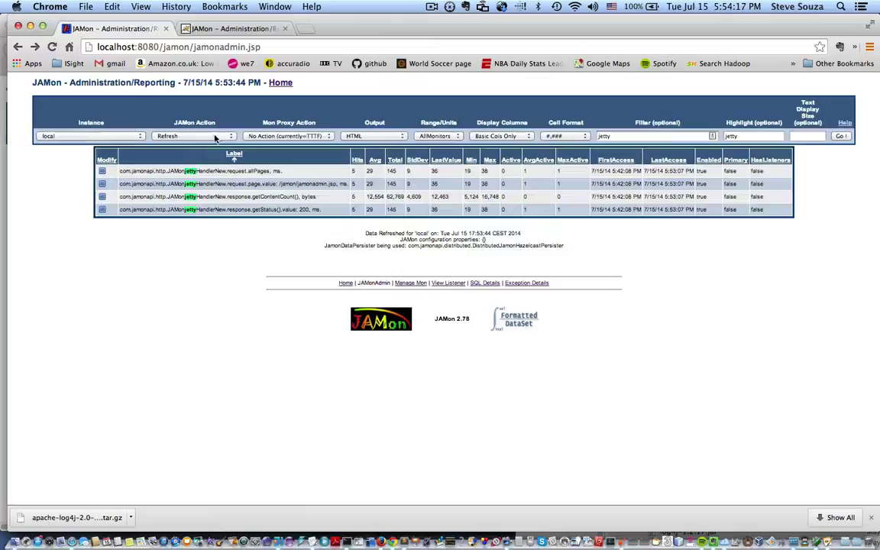
{"action": "left_click", "coordinate": [840, 136]}
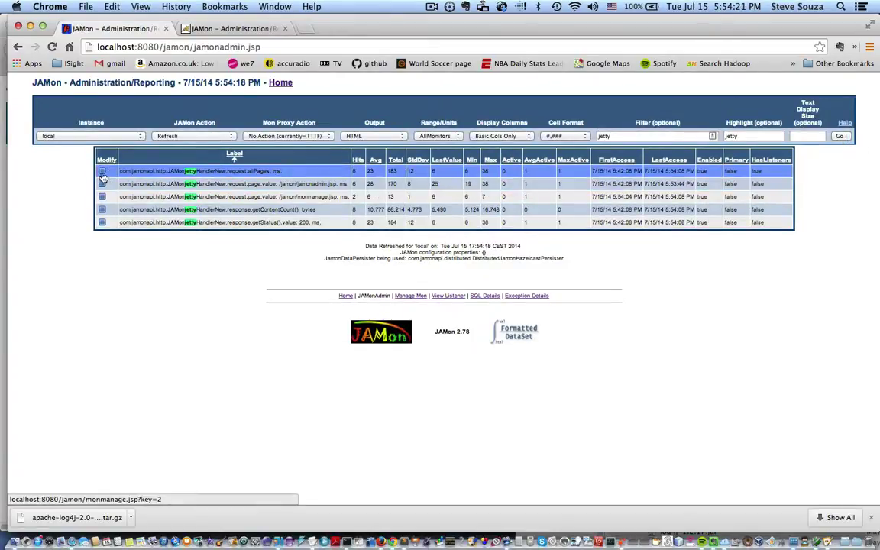
Step: Display the FIFOBuffer listener data of the request.allPages monitor and refresh the detail view
{"action": "left_click", "coordinate": [102, 171]}
{"action": "left_click", "coordinate": [499, 172]}
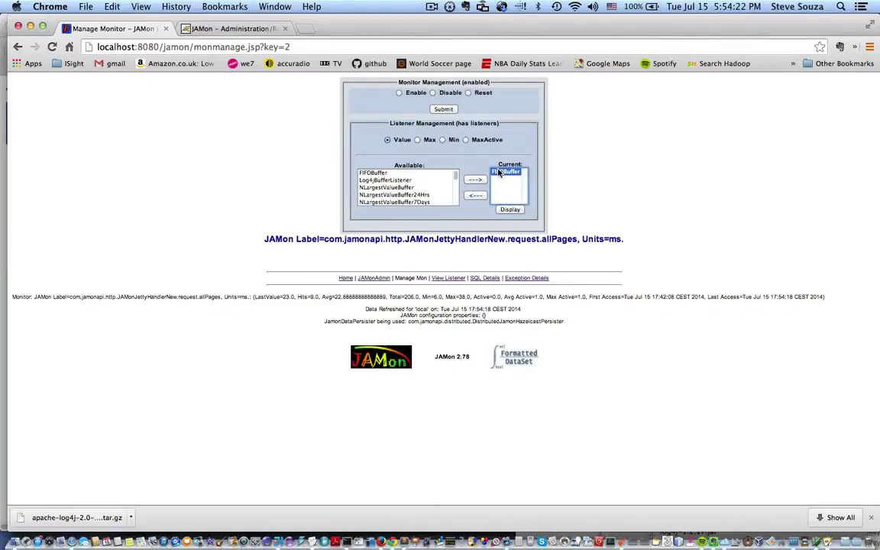
{"action": "left_click", "coordinate": [509, 209]}
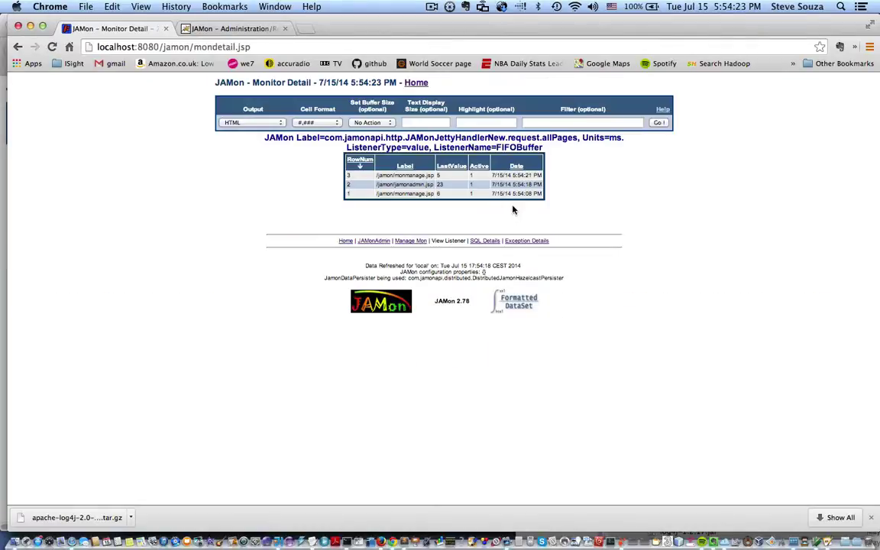
{"action": "left_click", "coordinate": [659, 124]}
{"action": "left_click", "coordinate": [658, 124]}
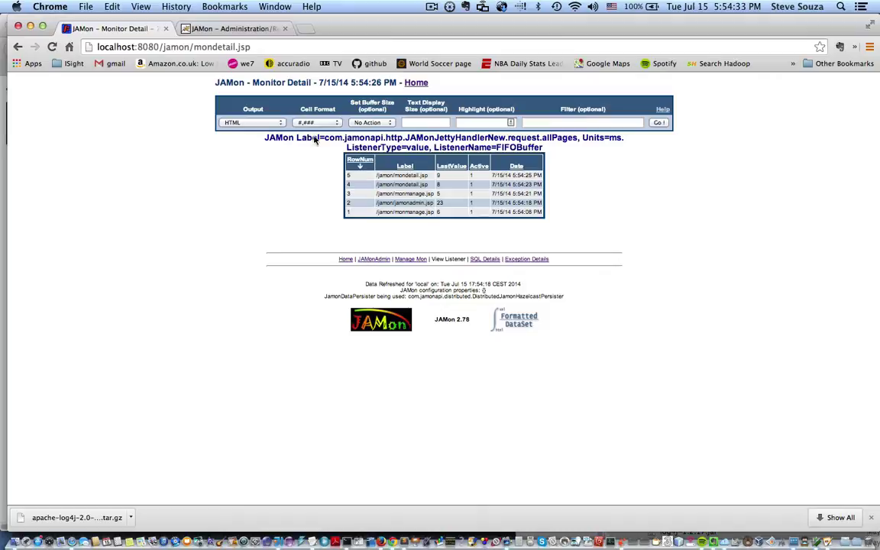
Step: Return to the monitor management page and request it with the invalid key 999 to trigger a server exception
{"action": "left_click", "coordinate": [18, 46]}
{"action": "left_click", "coordinate": [18, 47]}
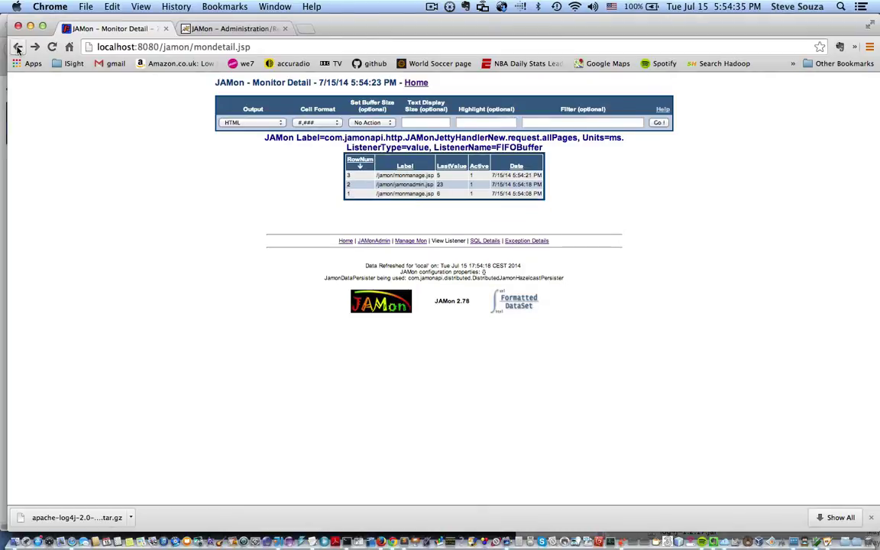
{"action": "left_click", "coordinate": [17, 46]}
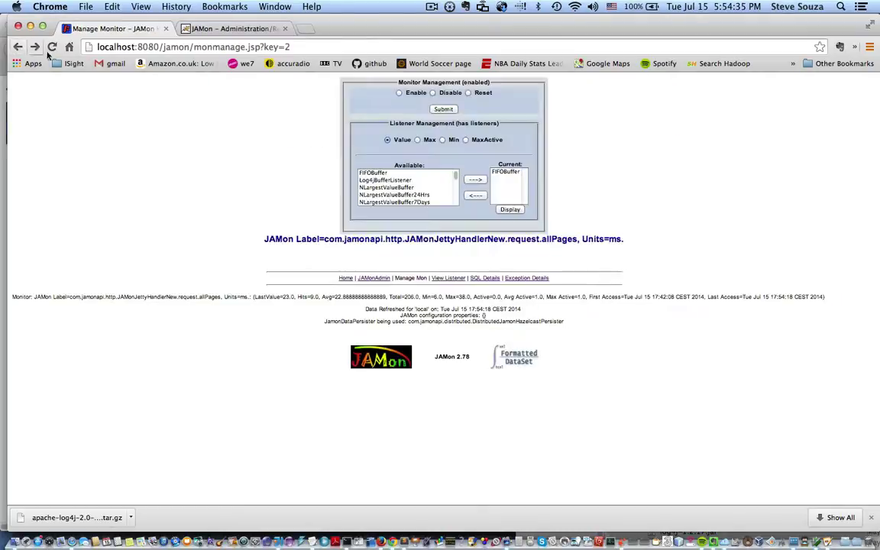
{"action": "left_click", "coordinate": [299, 47]}
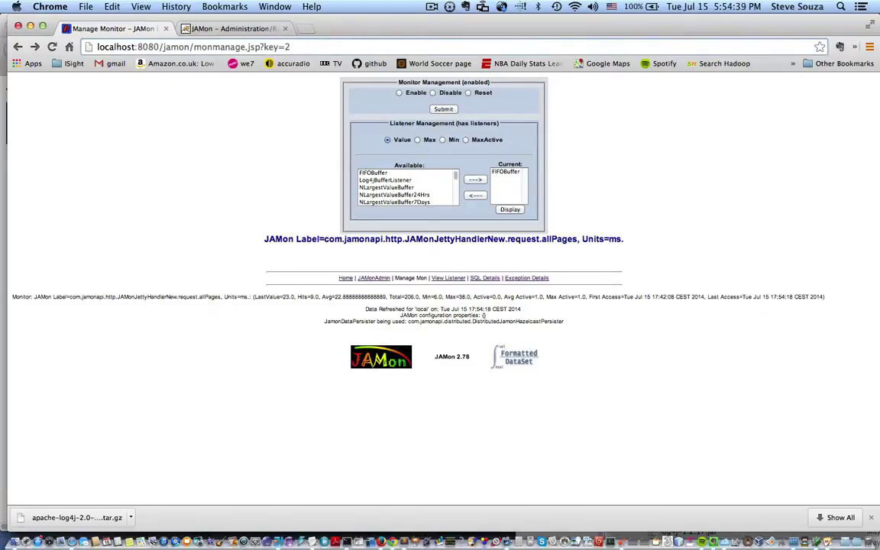
{"action": "key", "text": "BackSpace"}
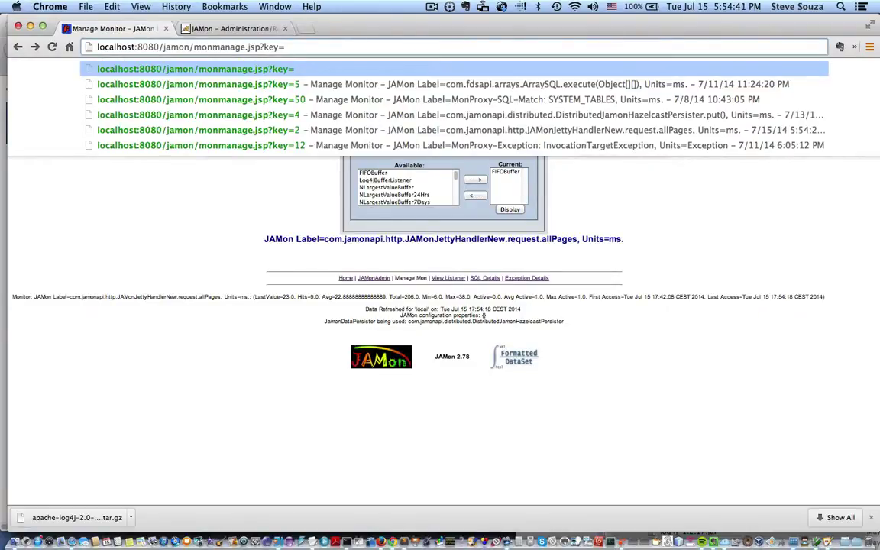
{"action": "type", "text": "999"}
{"action": "key", "text": "Return"}
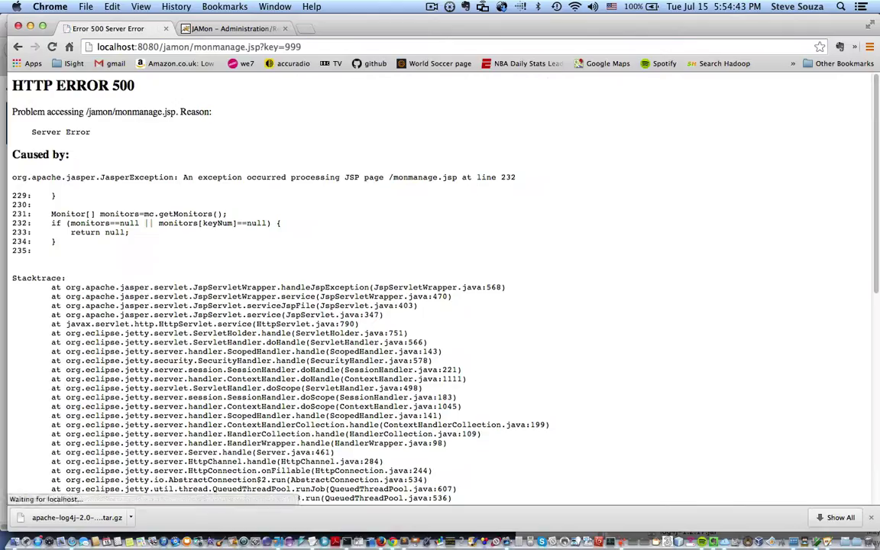
Step: Go back to the admin report and refresh the jetty monitors to check for the exception
{"action": "left_click", "coordinate": [17, 47]}
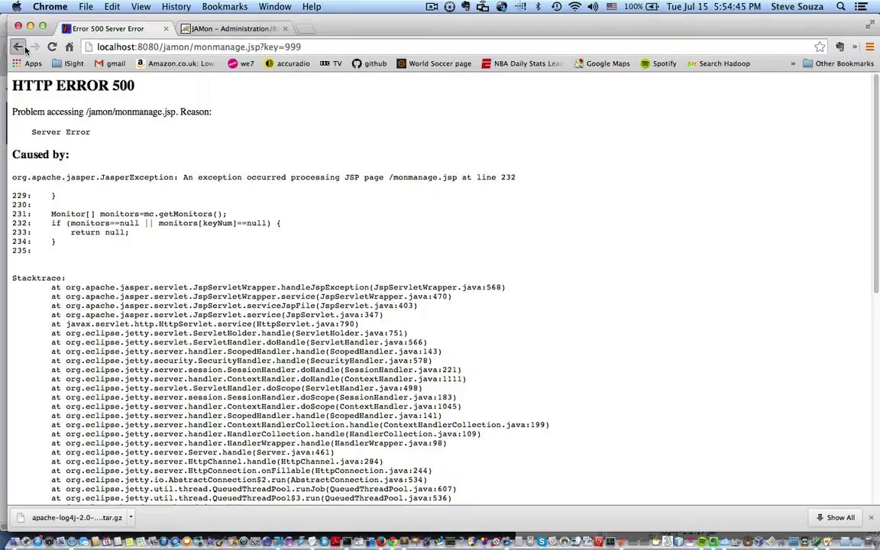
{"action": "left_click", "coordinate": [18, 47]}
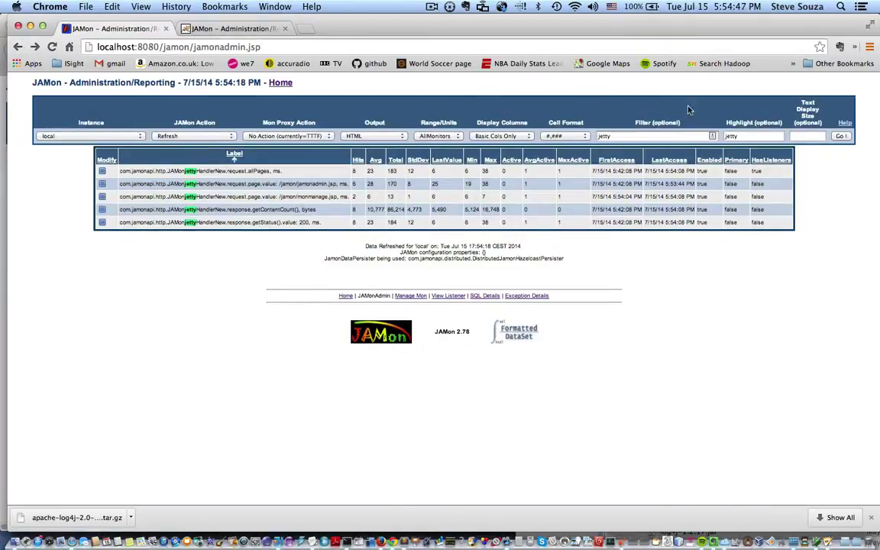
{"action": "left_click", "coordinate": [840, 136]}
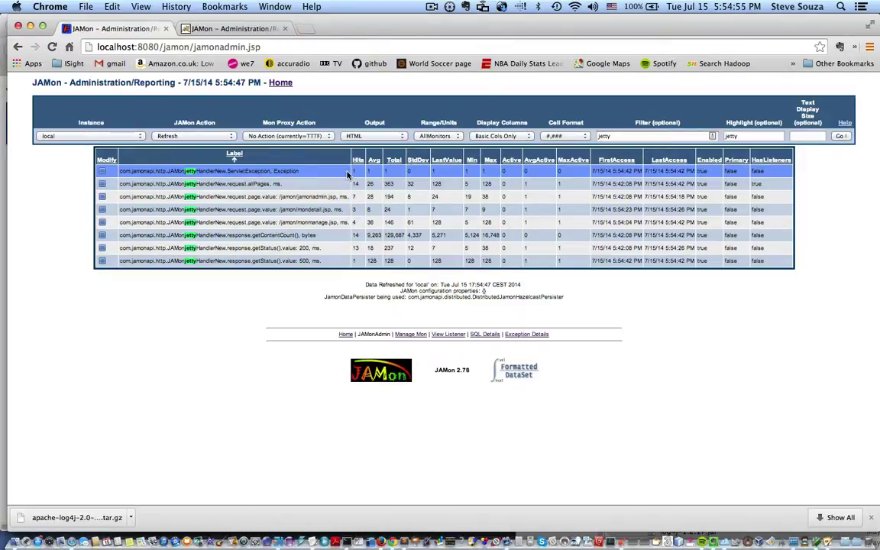
Step: Add a FIFOBuffer value listener to the JAMonJettyHandlerNew.ServletException monitor
{"action": "left_click", "coordinate": [103, 173]}
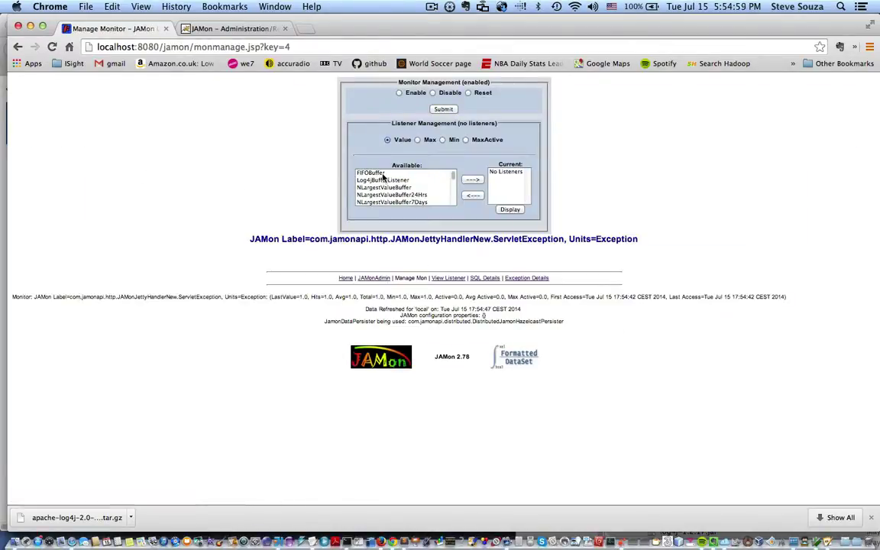
{"action": "left_click", "coordinate": [384, 174]}
{"action": "left_click", "coordinate": [472, 179]}
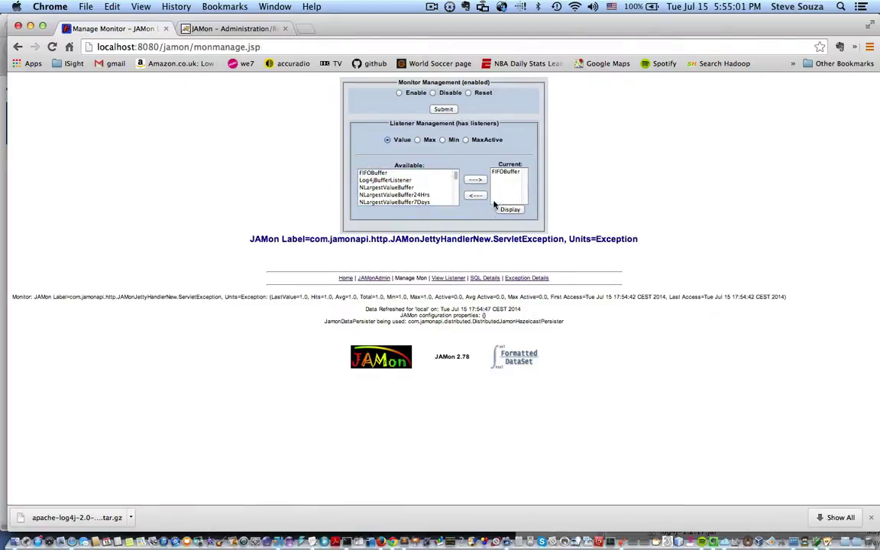
Step: Request the monitor management page with the invalid key 400 to trigger another server exception
{"action": "left_click", "coordinate": [18, 48]}
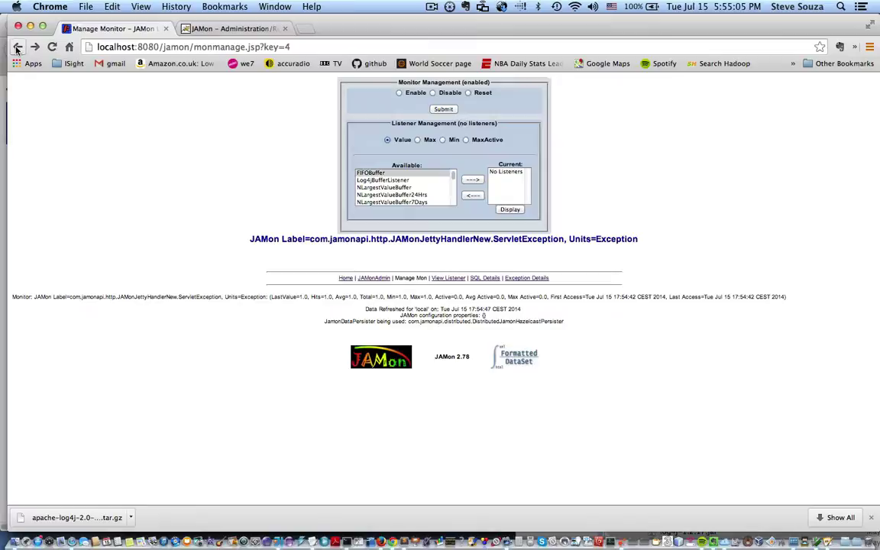
{"action": "left_click", "coordinate": [19, 48]}
{"action": "left_click", "coordinate": [34, 46]}
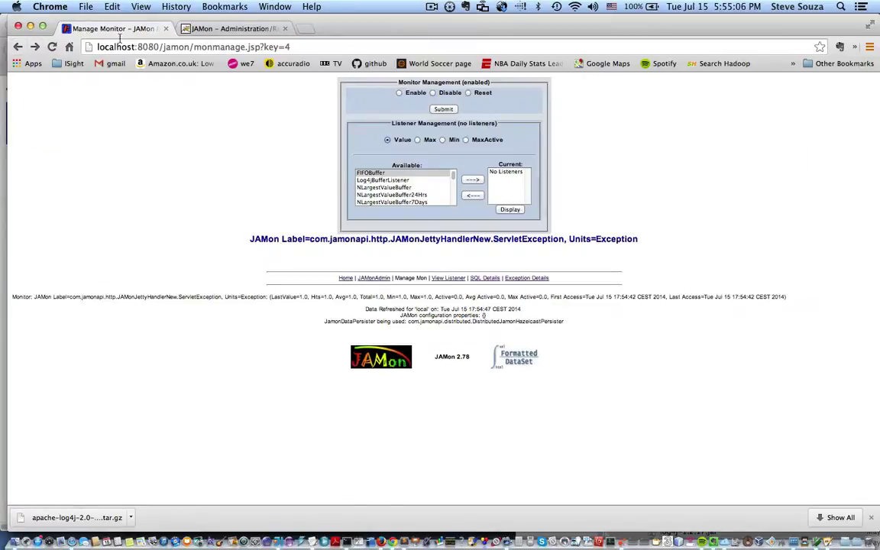
{"action": "left_click", "coordinate": [307, 48]}
{"action": "key", "text": "Right"}
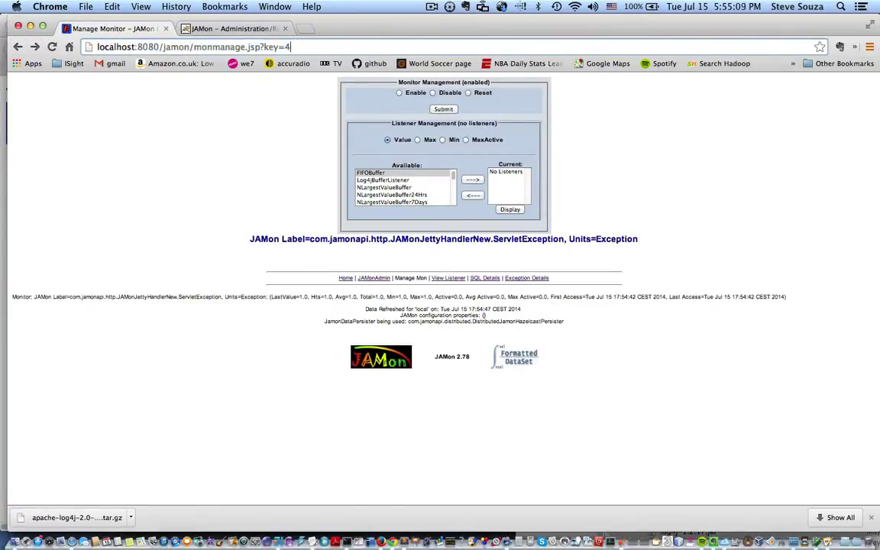
{"action": "type", "text": "00"}
{"action": "key", "text": "Return"}
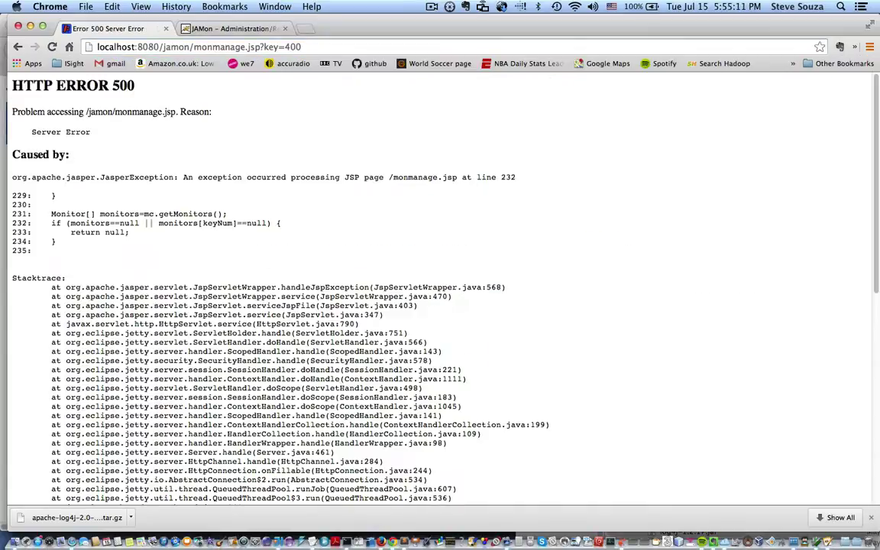
Step: Refresh the admin report, display the ServletException monitor's FIFOBuffer data, and examine the captured stack trace
{"action": "left_click", "coordinate": [18, 47]}
{"action": "left_click", "coordinate": [18, 47]}
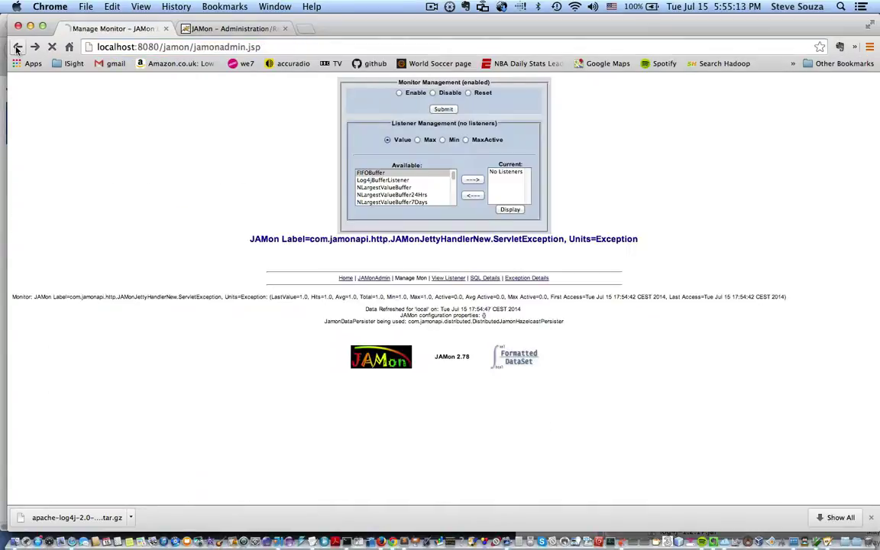
{"action": "left_click", "coordinate": [840, 136]}
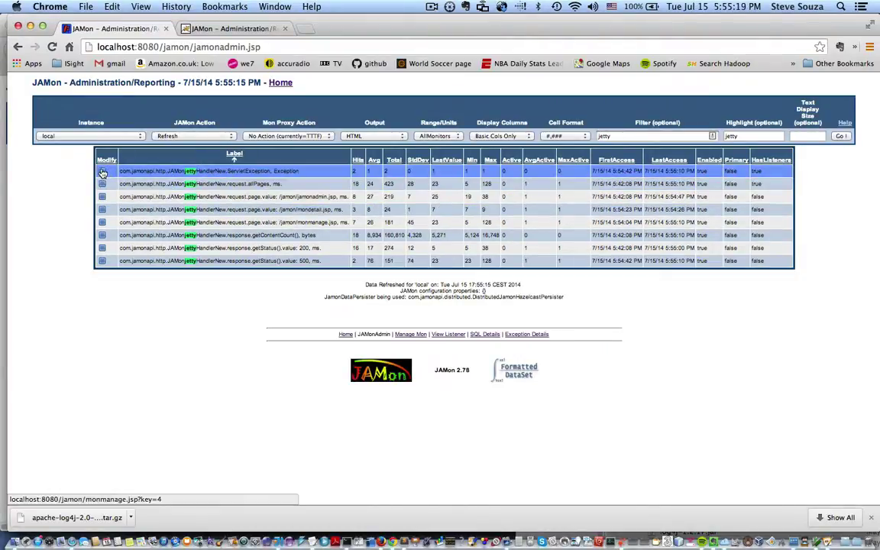
{"action": "left_click", "coordinate": [101, 171]}
{"action": "left_click", "coordinate": [510, 208]}
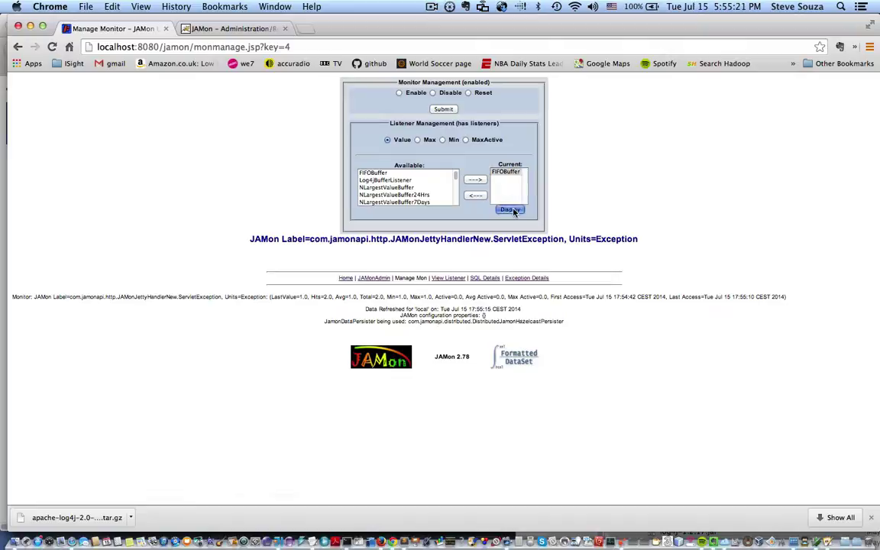
{"action": "scroll", "coordinate": [513, 231], "scroll_direction": "down", "scroll_amount": 5}
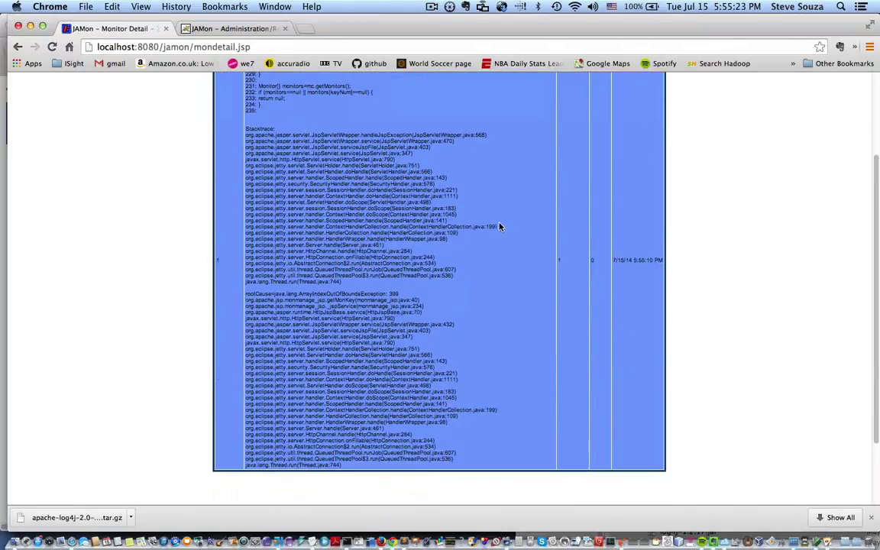
{"action": "scroll", "coordinate": [499, 228], "scroll_direction": "up", "scroll_amount": 5}
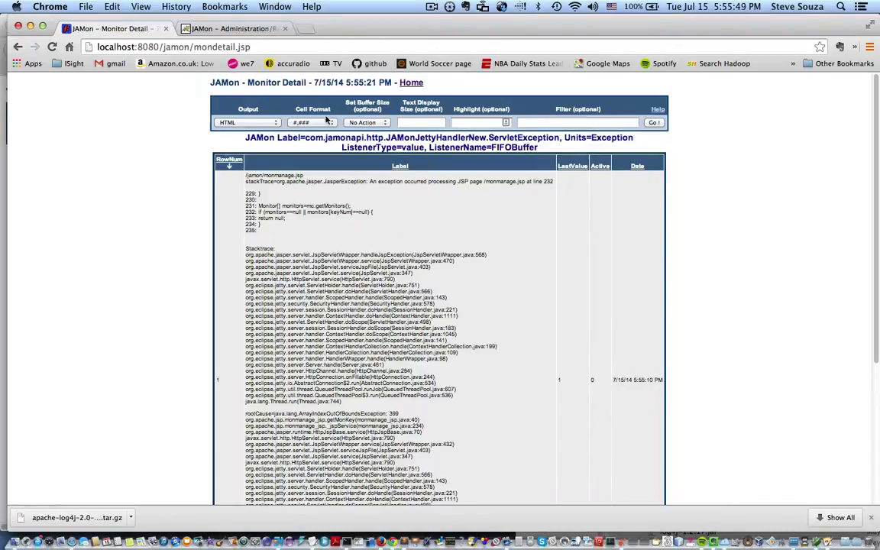
{"action": "scroll", "coordinate": [532, 236], "scroll_direction": "down", "scroll_amount": 5}
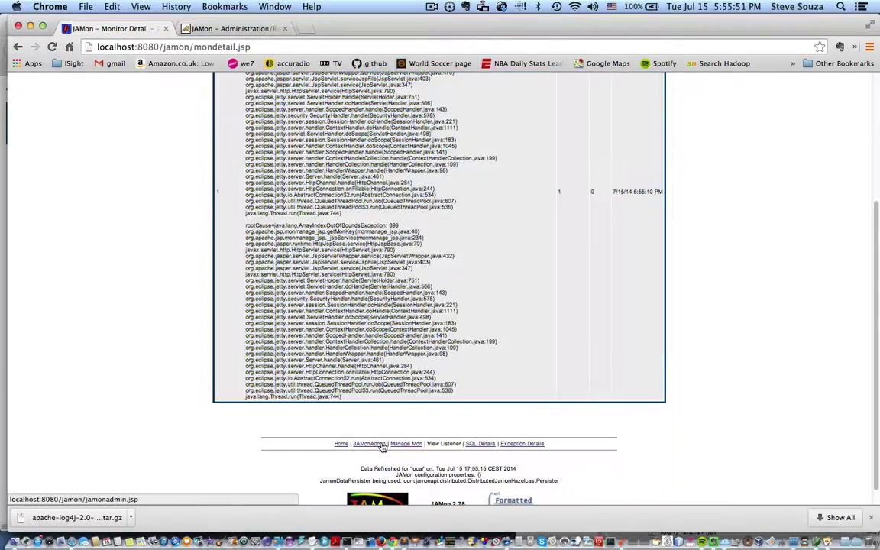
Step: Return to the admin report, load the log4j.jsp test page and generate its log4j data
{"action": "left_click", "coordinate": [374, 444]}
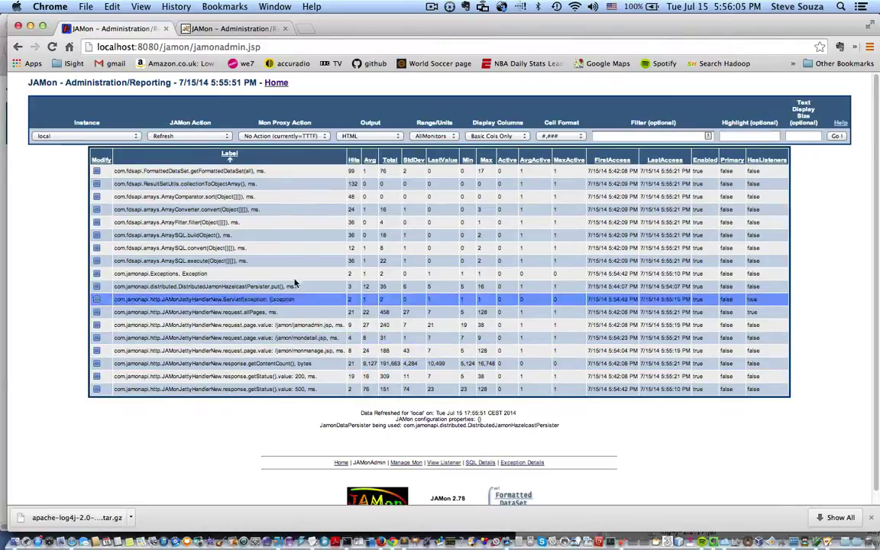
{"action": "left_click_drag", "start_coordinate": [193, 48], "coordinate": [267, 44]}
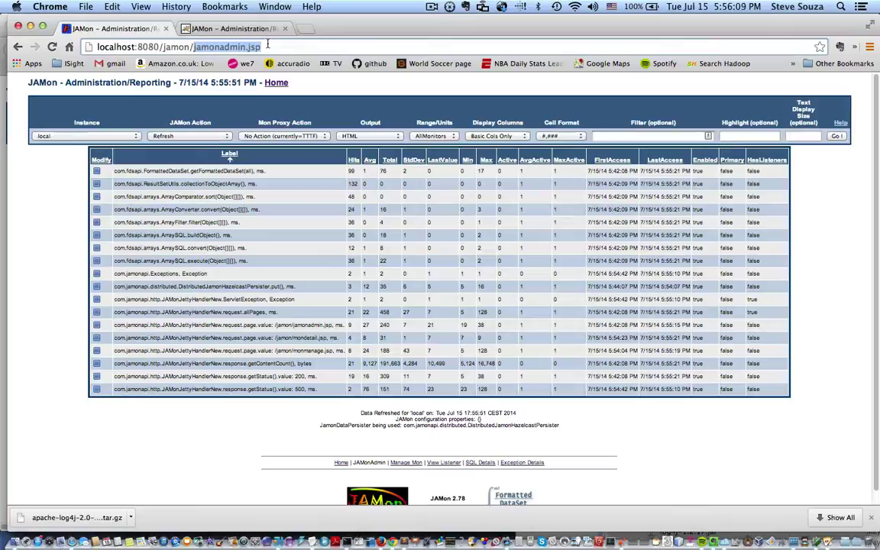
{"action": "type", "text": "log"}
{"action": "key", "text": "Return"}
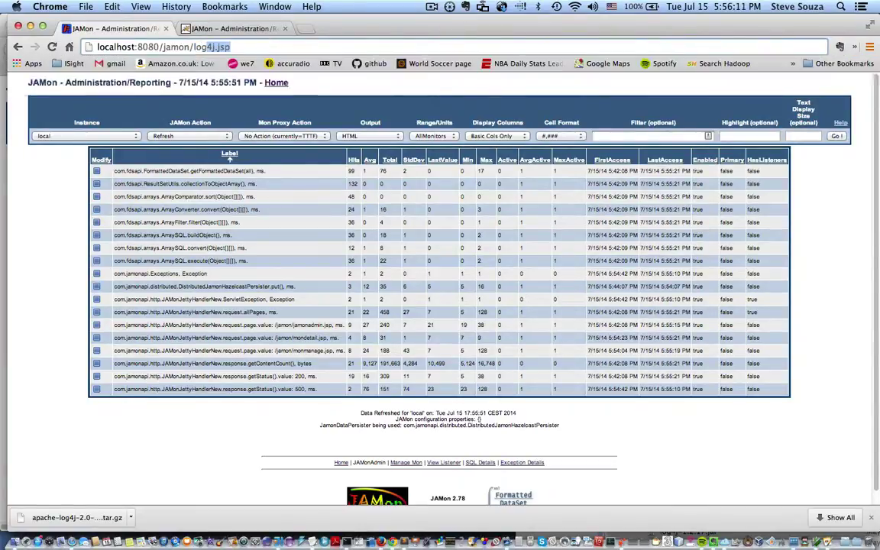
{"action": "left_click", "coordinate": [456, 94]}
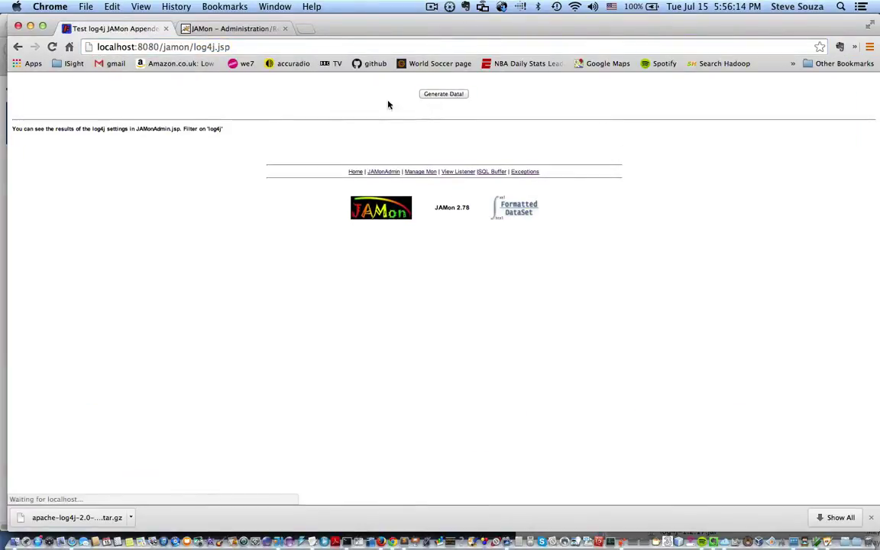
Step: Go back to the JAMon admin report and filter the monitors by log4j
{"action": "left_click", "coordinate": [390, 172]}
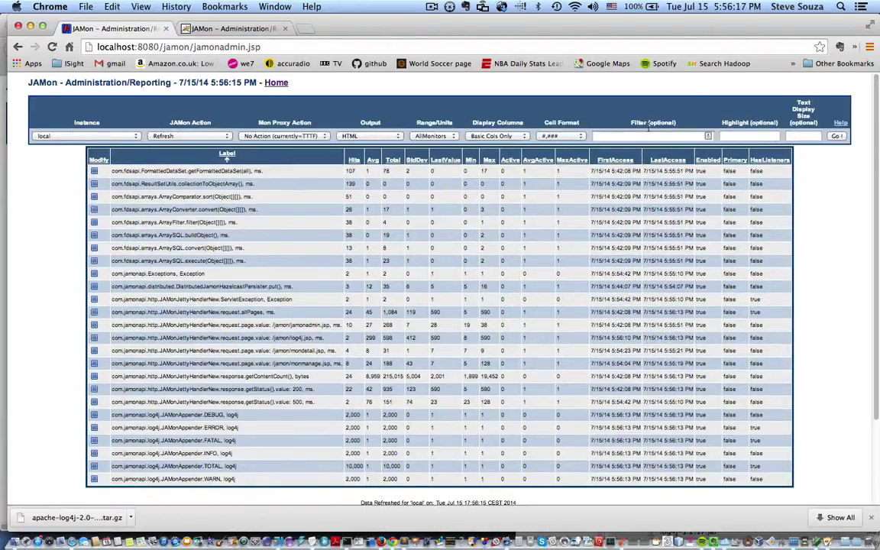
{"action": "left_click", "coordinate": [646, 133]}
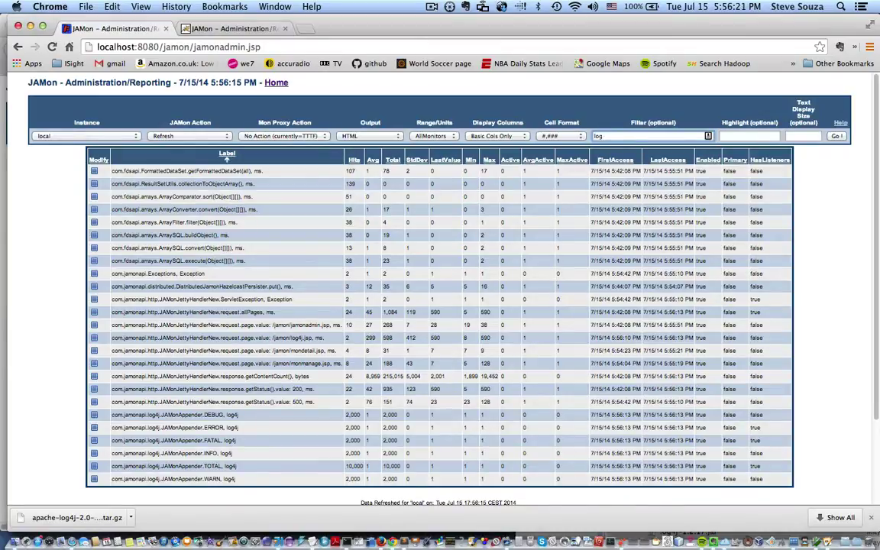
{"action": "type", "text": "log4j"}
{"action": "key", "text": "Return"}
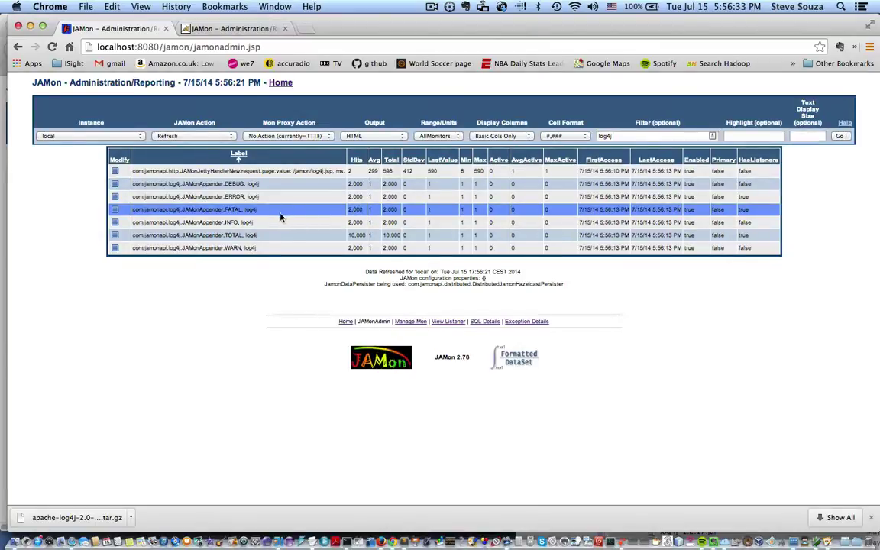
Step: Display the Log4jBufferListener data of the JAMonAppender.ERROR monitor and examine the logged messages and their stack traces
{"action": "left_click", "coordinate": [114, 198]}
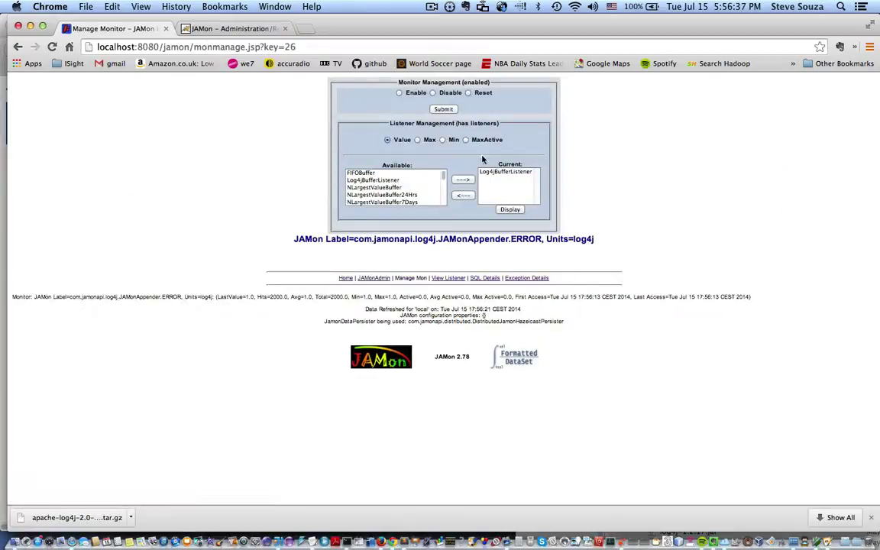
{"action": "left_click", "coordinate": [501, 172]}
{"action": "left_click", "coordinate": [510, 209]}
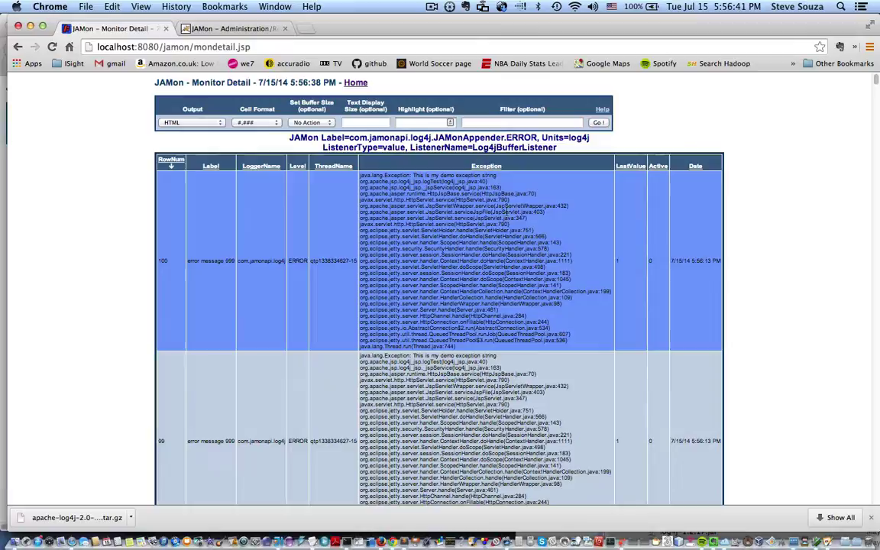
{"action": "scroll", "coordinate": [505, 212], "scroll_direction": "down", "scroll_amount": 1}
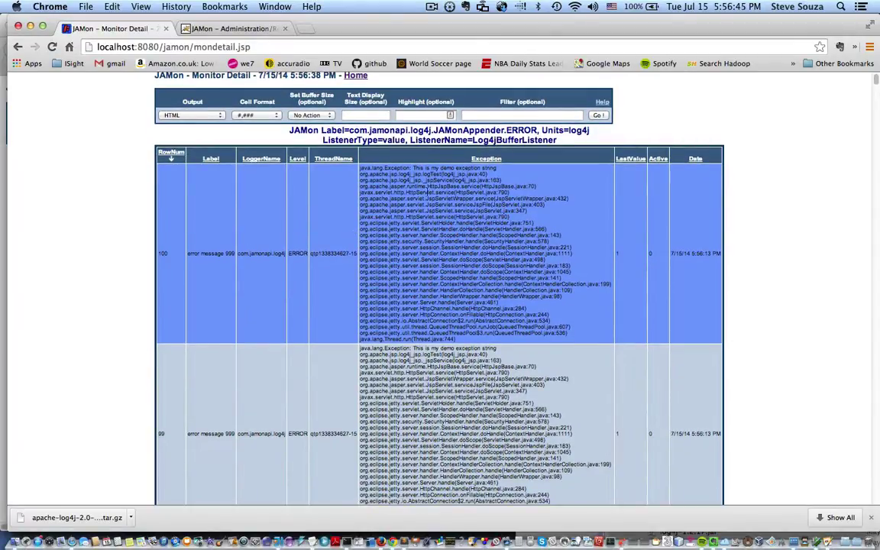
{"action": "scroll", "coordinate": [426, 192], "scroll_direction": "down", "scroll_amount": 10}
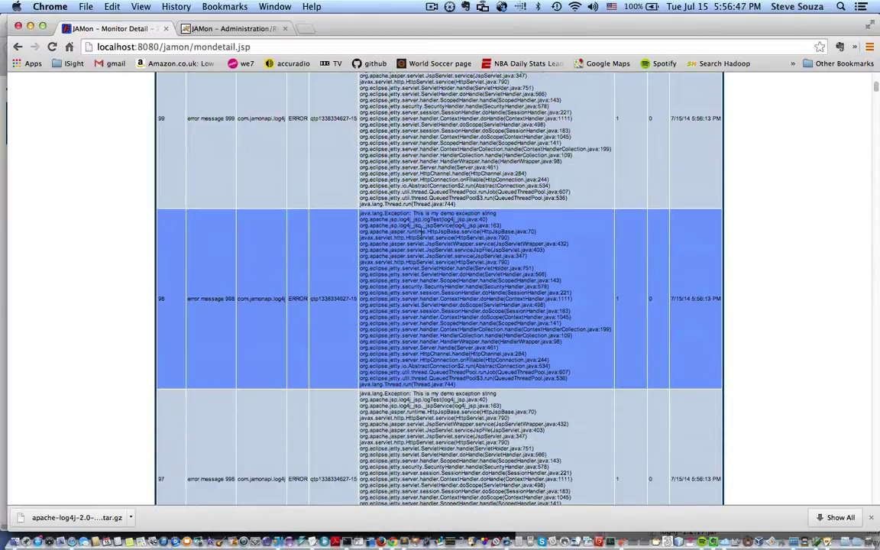
{"action": "scroll", "coordinate": [420, 231], "scroll_direction": "down", "scroll_amount": 10}
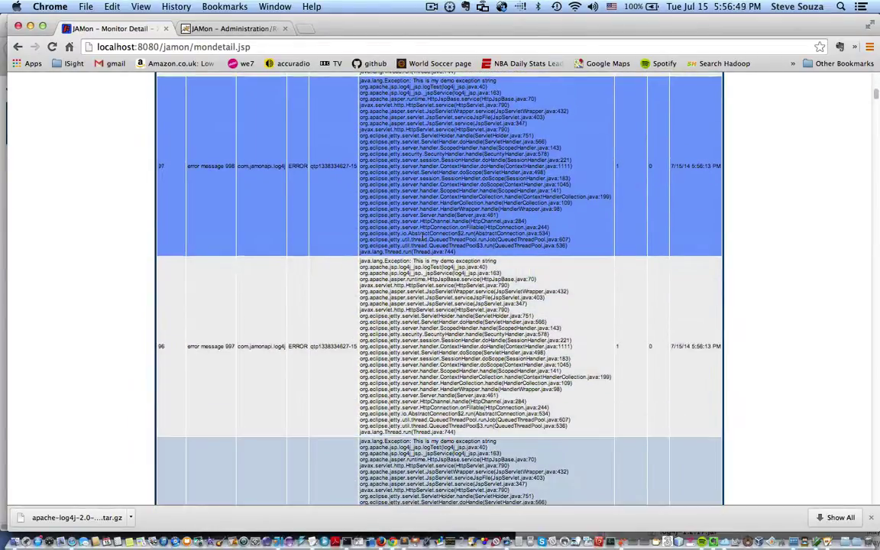
{"action": "scroll", "coordinate": [380, 212], "scroll_direction": "up", "scroll_amount": 15}
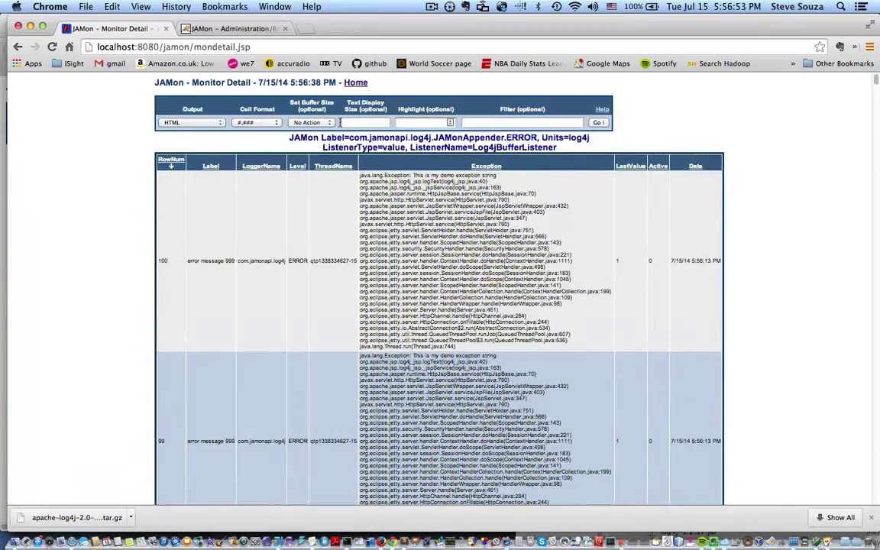
Step: From the JAMon home page, open the monitoring data generator and run its JDBC test queries twice
{"action": "left_click", "coordinate": [355, 83]}
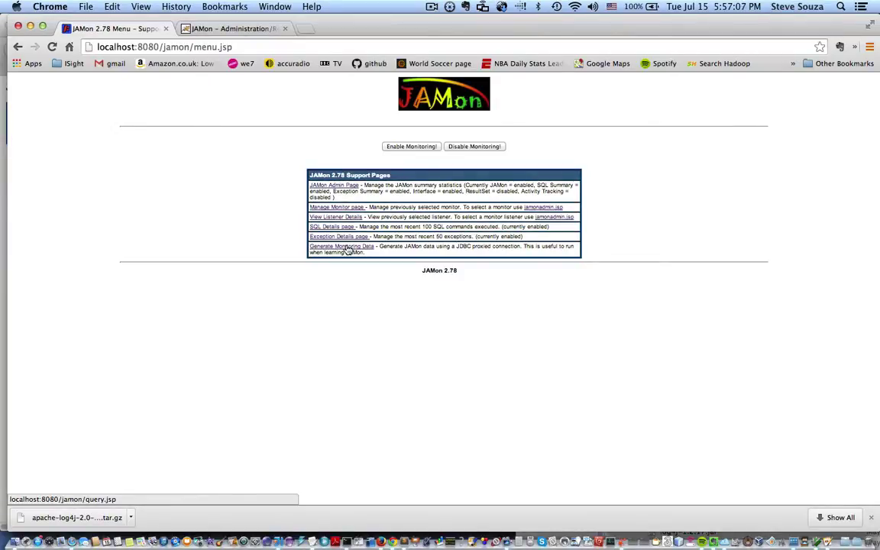
{"action": "left_click", "coordinate": [347, 250]}
{"action": "left_click", "coordinate": [436, 93]}
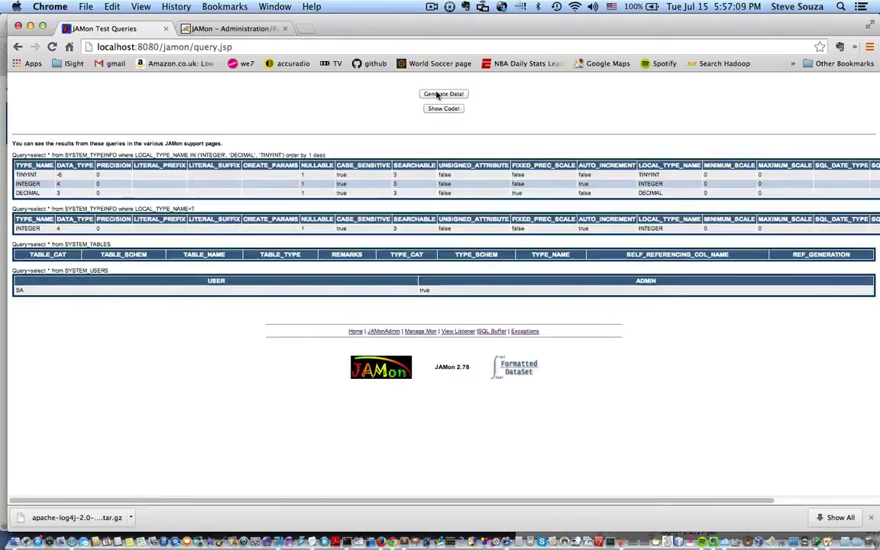
{"action": "left_click", "coordinate": [436, 93]}
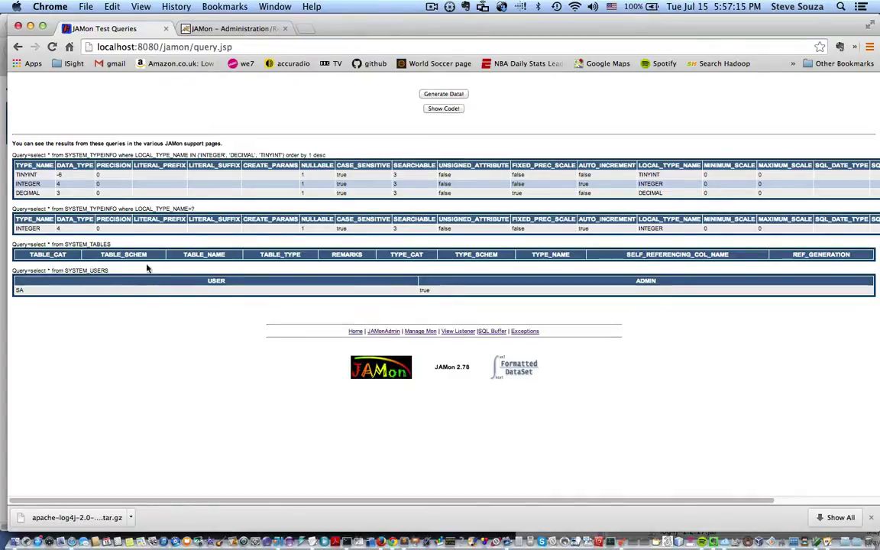
Step: Return to the admin report, filter the monitors by sql and review the SQL statement and exception entries
{"action": "left_click", "coordinate": [391, 333]}
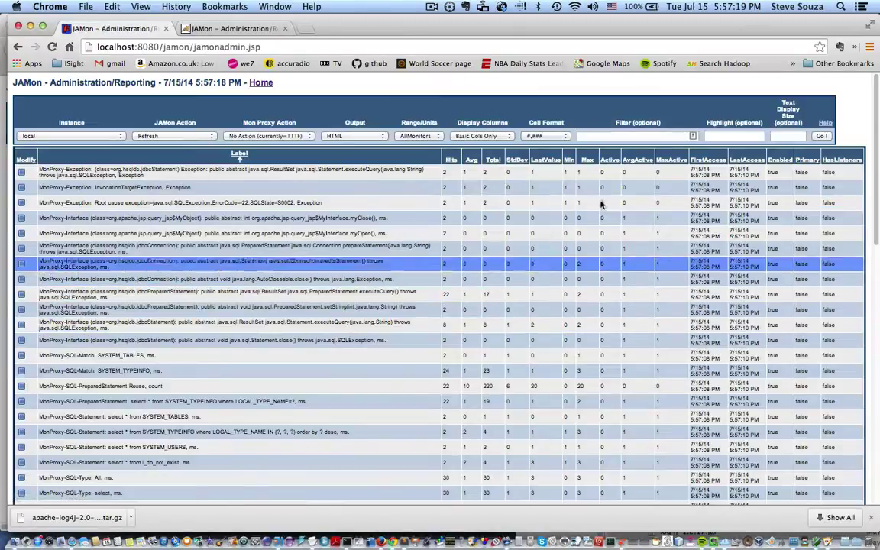
{"action": "type", "text": "sq"}
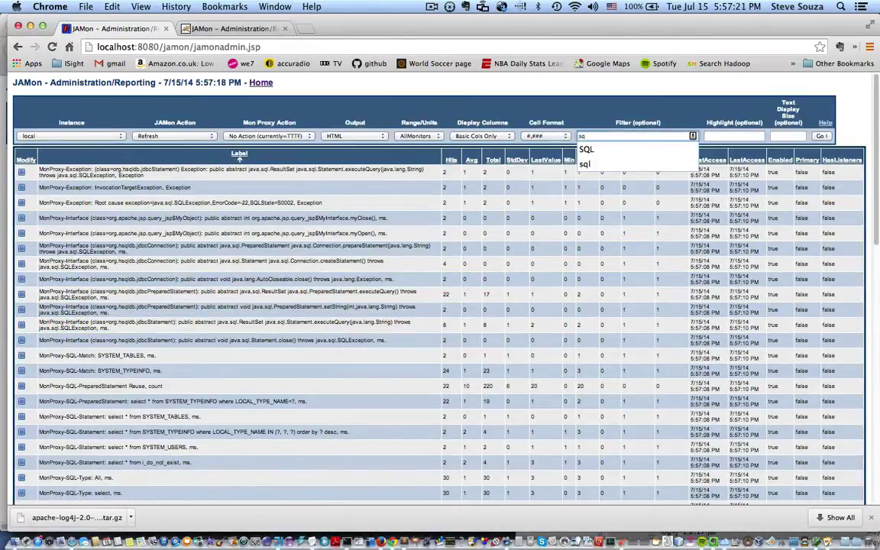
{"action": "type", "text": "l"}
{"action": "key", "text": "Return"}
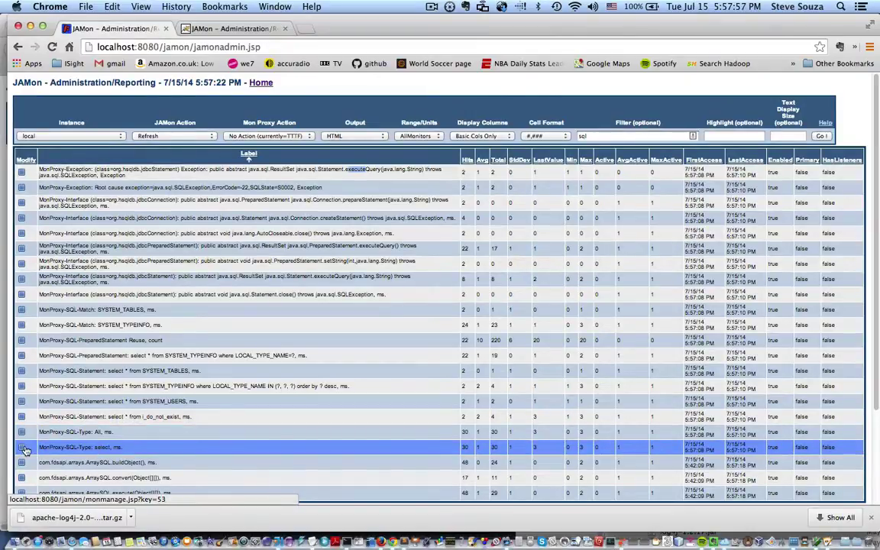
{"action": "scroll", "coordinate": [26, 450], "scroll_direction": "down", "scroll_amount": 2}
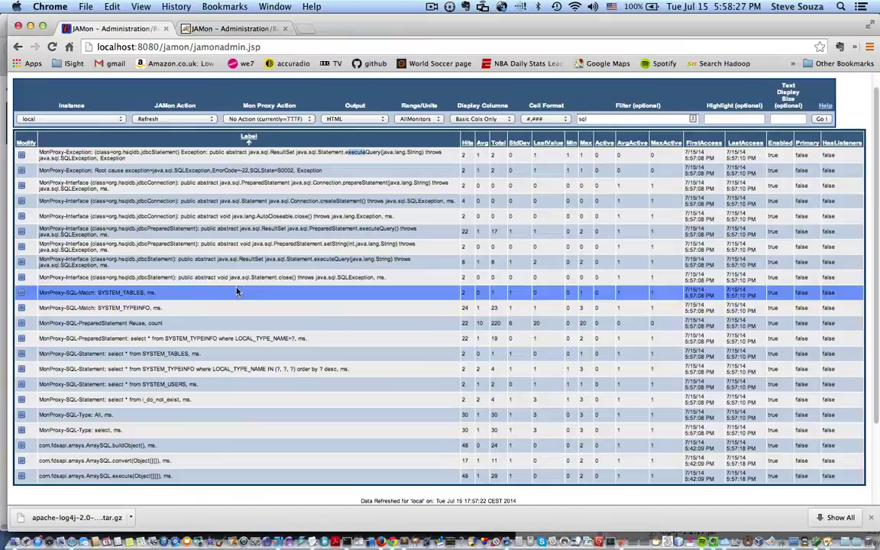
Step: Switch to the JAMon report on localhost:8081, refresh its local monitors and check the available instances
{"action": "left_click", "coordinate": [230, 29]}
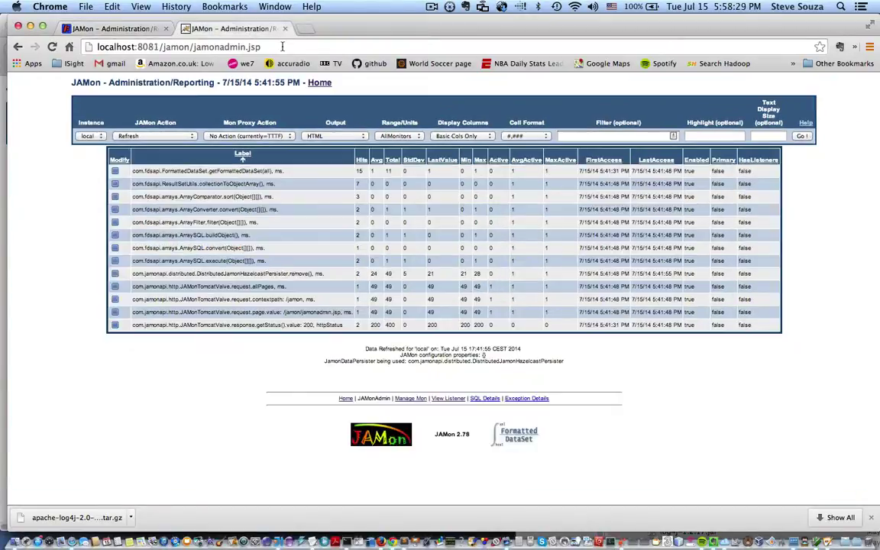
{"action": "left_click", "coordinate": [801, 136]}
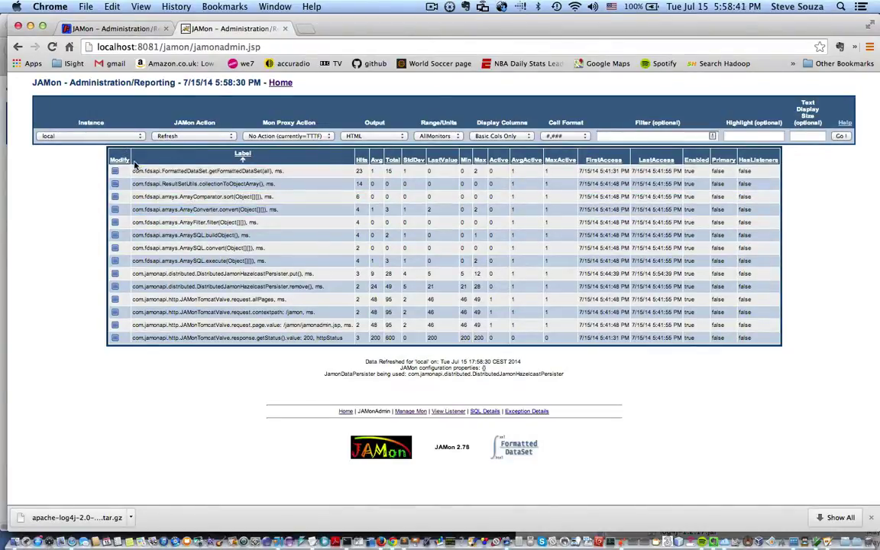
{"action": "left_click", "coordinate": [125, 137]}
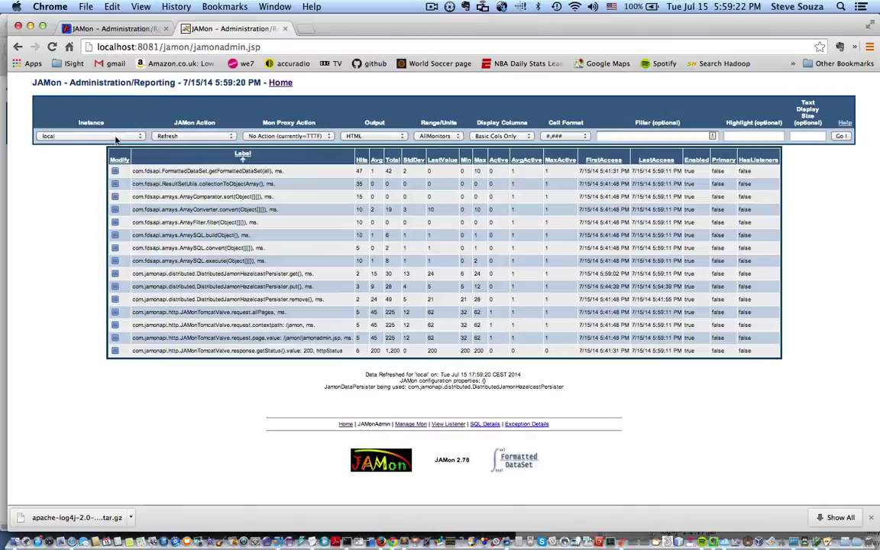
Step: Load the monitors of instance Member [192.168.0.13]:5701 and sort them by HasListeners in descending order
{"action": "left_click", "coordinate": [119, 137]}
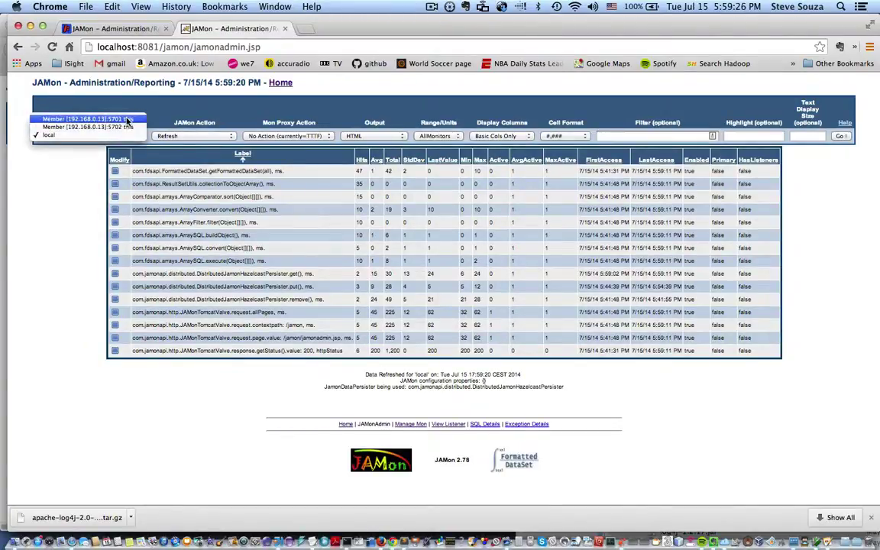
{"action": "left_click", "coordinate": [127, 120]}
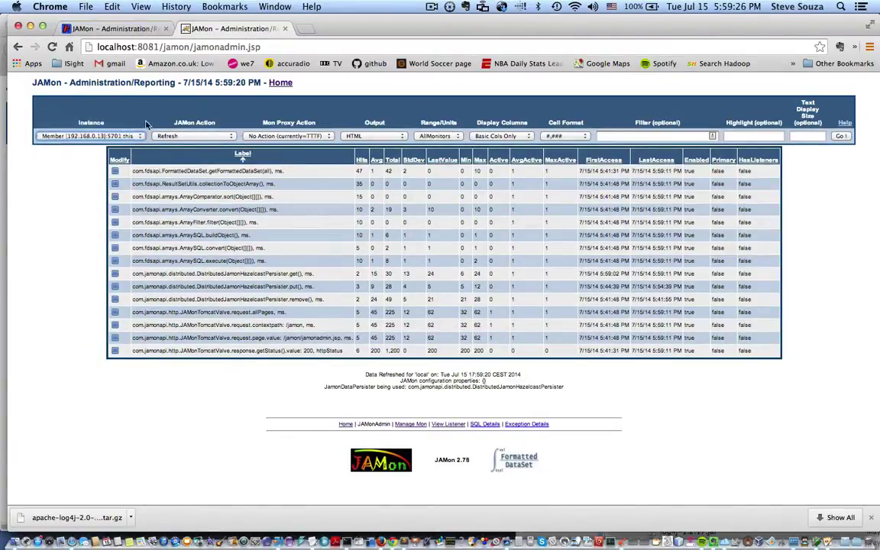
{"action": "left_click", "coordinate": [840, 136]}
{"action": "scroll", "coordinate": [562, 176], "scroll_direction": "down", "scroll_amount": 3}
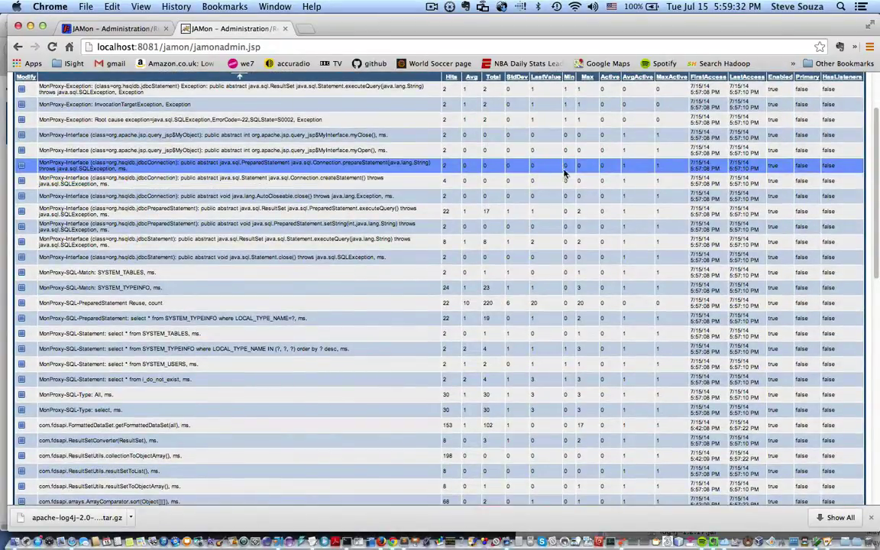
{"action": "scroll", "coordinate": [565, 173], "scroll_direction": "up", "scroll_amount": 3}
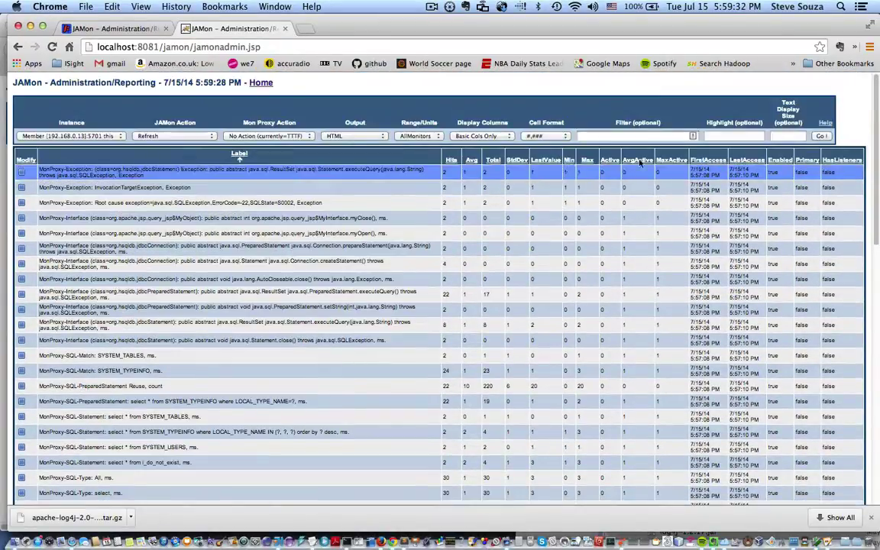
{"action": "left_click", "coordinate": [841, 160]}
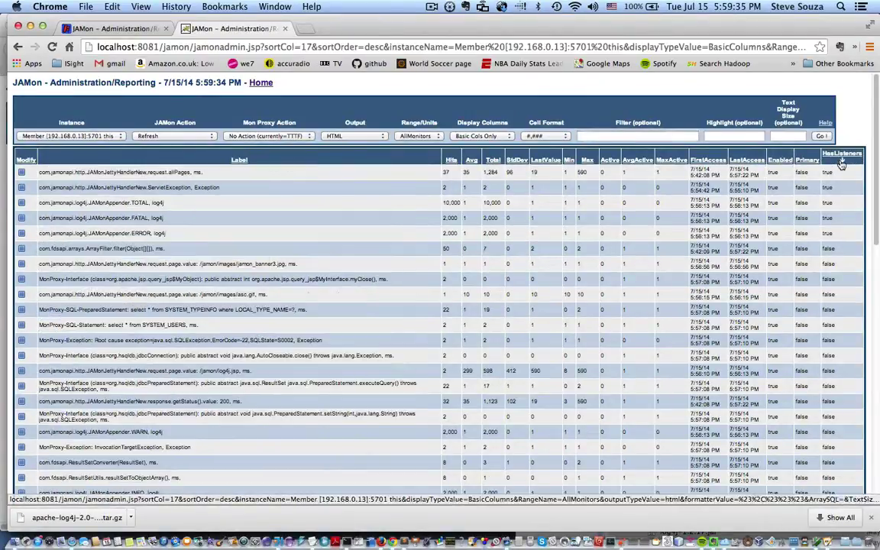
Step: Display the FIFOBuffer data of the JAMonJettyHandlerNew.request.allPages monitor and examine its page requests and stack traces
{"action": "left_click", "coordinate": [22, 177]}
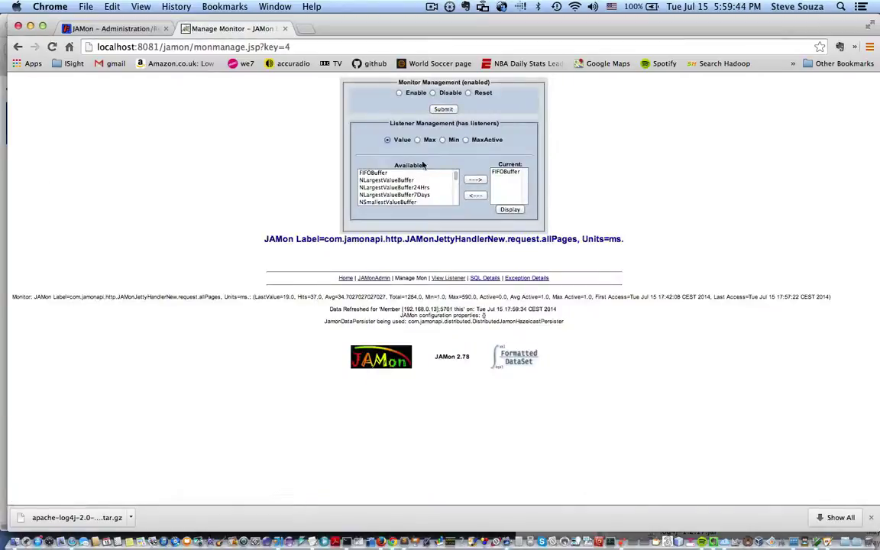
{"action": "left_click", "coordinate": [506, 172]}
{"action": "left_click", "coordinate": [509, 210]}
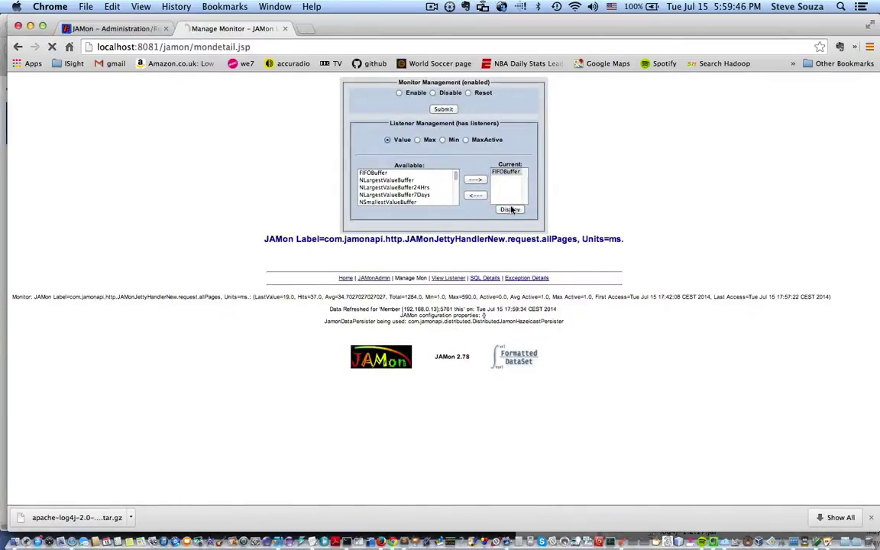
{"action": "scroll", "coordinate": [507, 219], "scroll_direction": "down", "scroll_amount": 10}
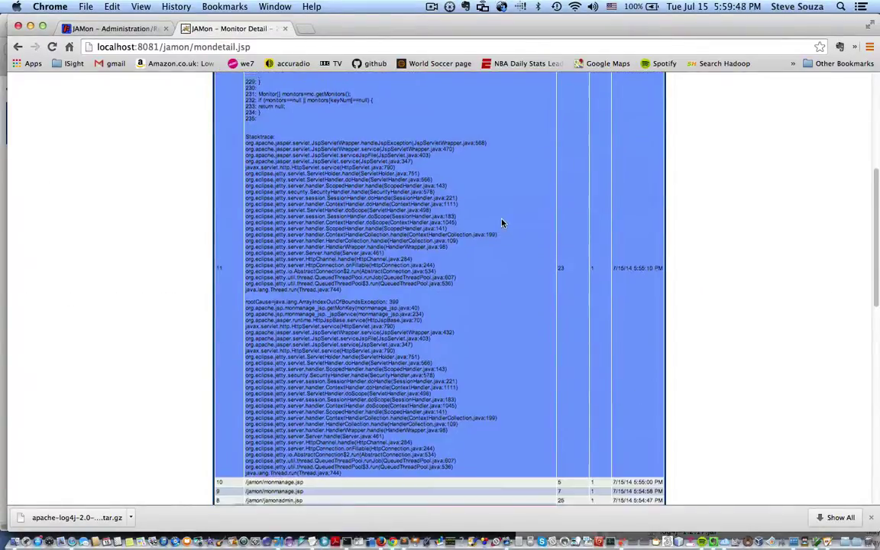
{"action": "scroll", "coordinate": [450, 196], "scroll_direction": "up", "scroll_amount": 8}
{"action": "scroll", "coordinate": [428, 196], "scroll_direction": "down", "scroll_amount": 10}
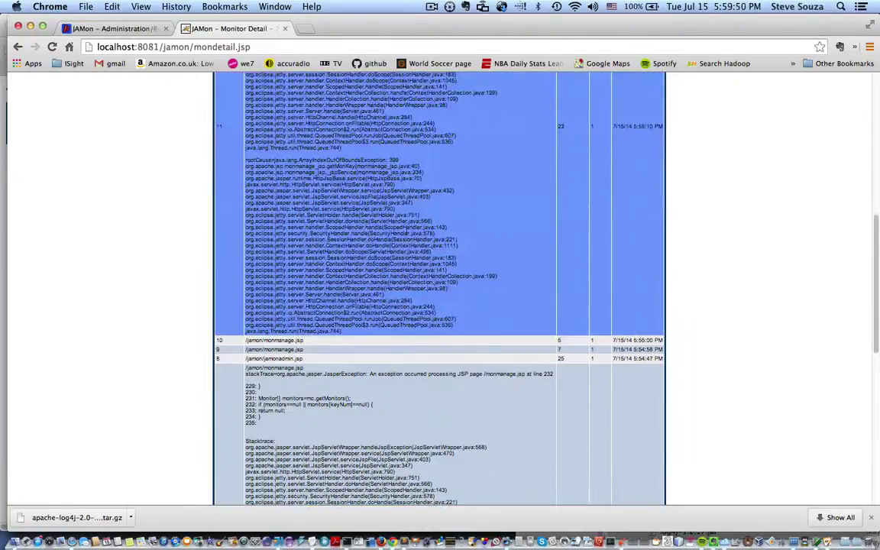
{"action": "scroll", "coordinate": [349, 177], "scroll_direction": "down", "scroll_amount": 5}
{"action": "scroll", "coordinate": [349, 177], "scroll_direction": "up", "scroll_amount": 20}
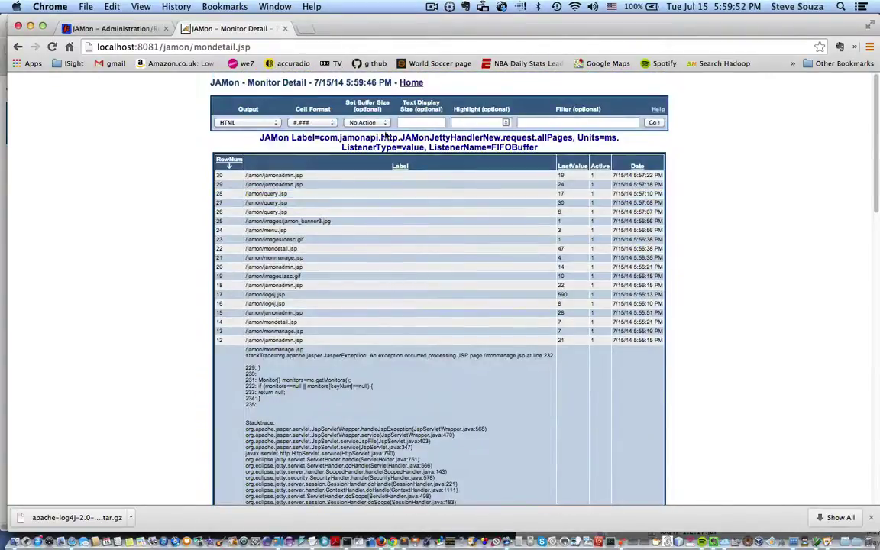
Step: Return to the admin report and display the Log4jBufferListener data of the com.jamonapi.log4j.JAMonAppender.ERROR monitor
{"action": "left_click", "coordinate": [18, 48]}
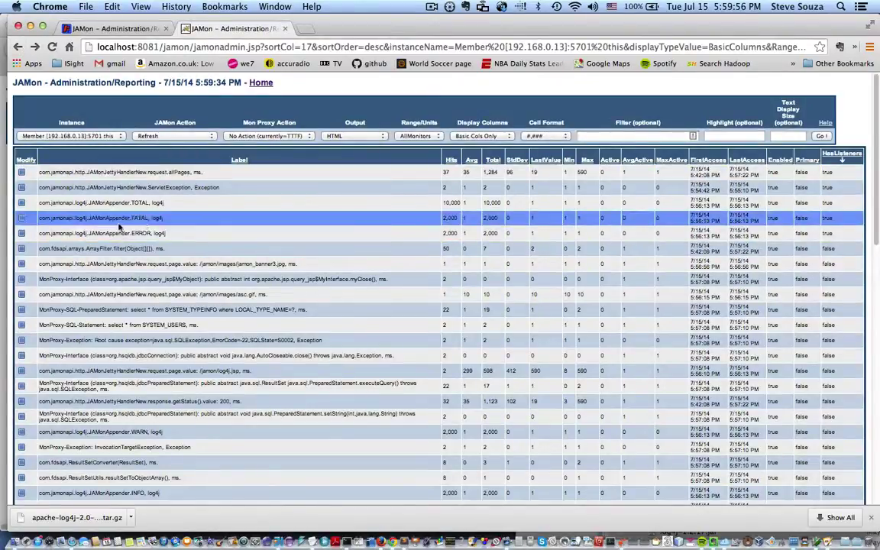
{"action": "left_click", "coordinate": [21, 233]}
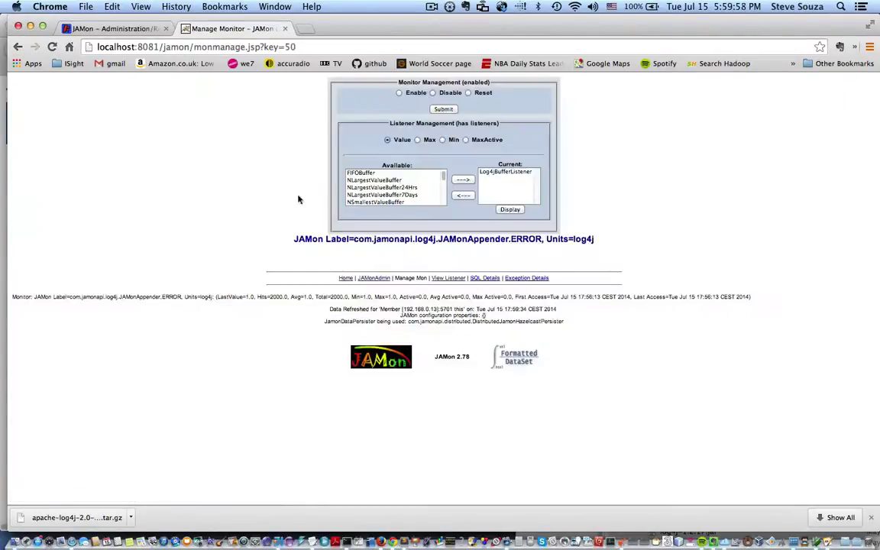
{"action": "left_click", "coordinate": [504, 171]}
{"action": "left_click", "coordinate": [509, 210]}
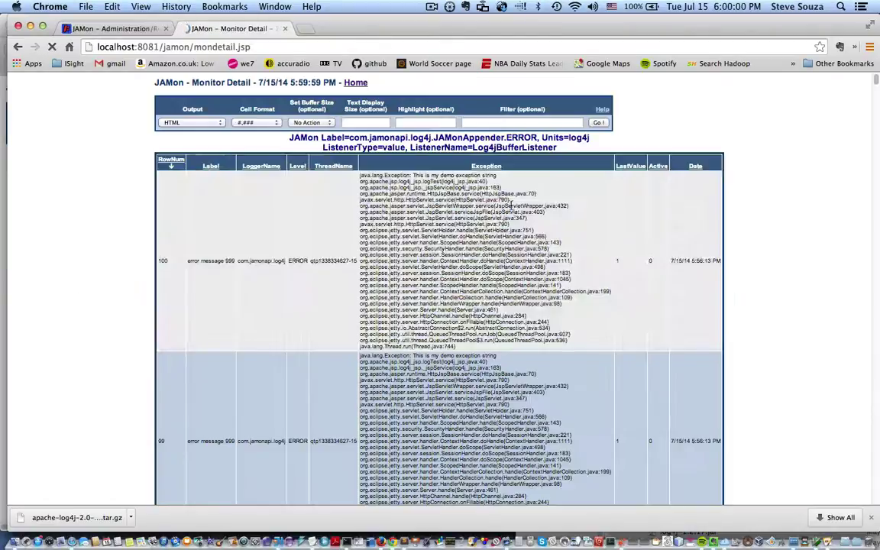
Step: Go back to the admin report, display the FIFOBuffer data of the JAMonJettyHandlerNew.ServletException monitor and examine its stack traces
{"action": "left_click", "coordinate": [17, 47]}
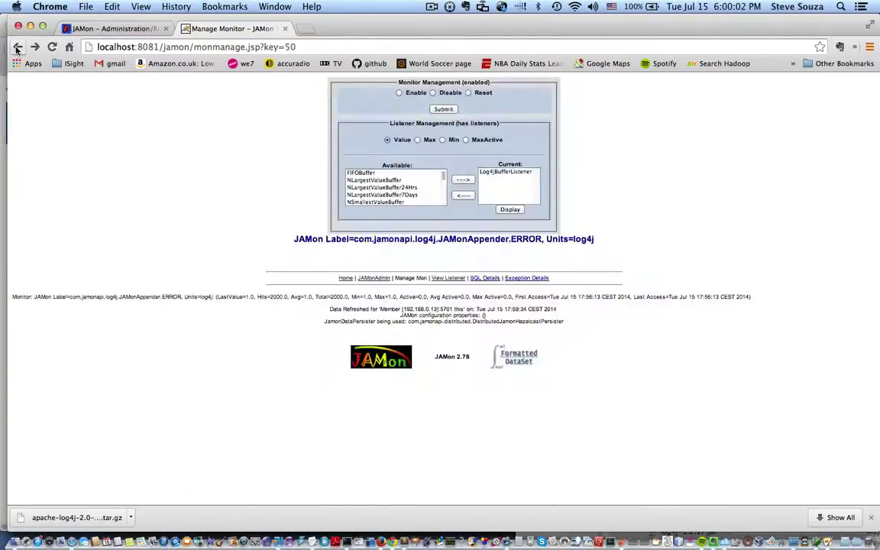
{"action": "left_click", "coordinate": [17, 48]}
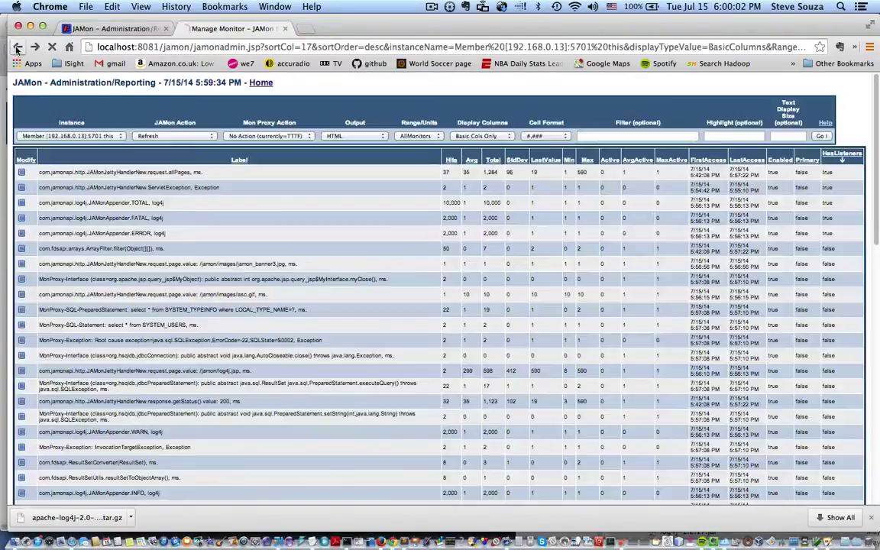
{"action": "left_click", "coordinate": [22, 189]}
{"action": "left_click", "coordinate": [513, 173]}
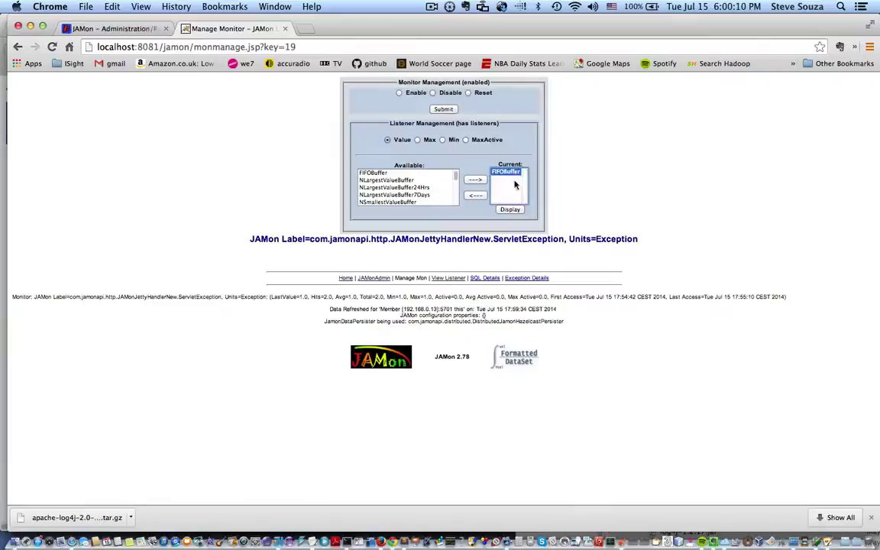
{"action": "left_click", "coordinate": [509, 209]}
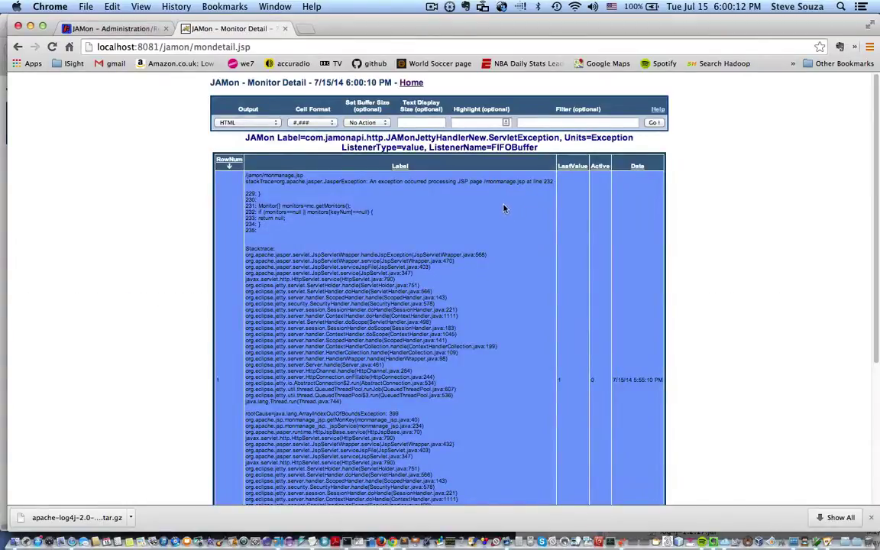
{"action": "scroll", "coordinate": [504, 208], "scroll_direction": "down", "scroll_amount": 3}
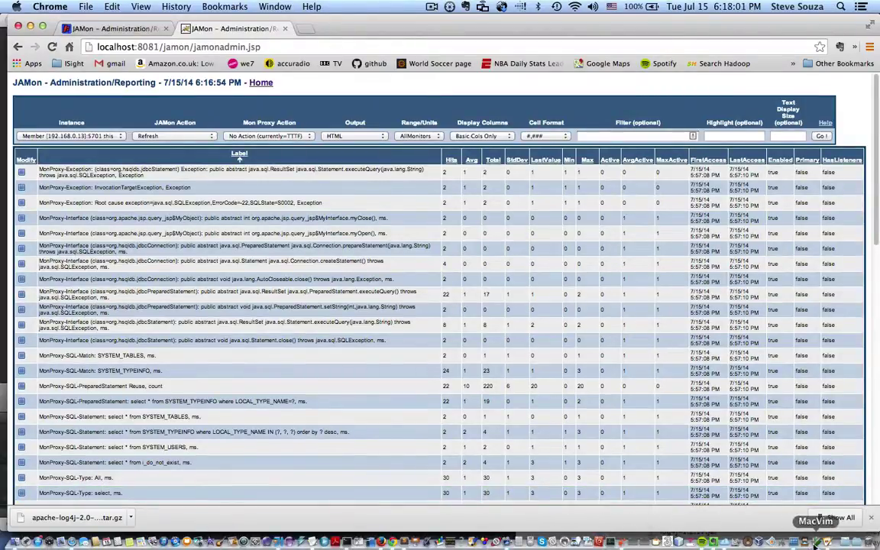
Step: Switch to MacVim and review the JAMonTomcatValve entry in server.xml and the JAMonJettyHandlerNew entry in jetty.xml
{"action": "key", "text": "super+Tab"}
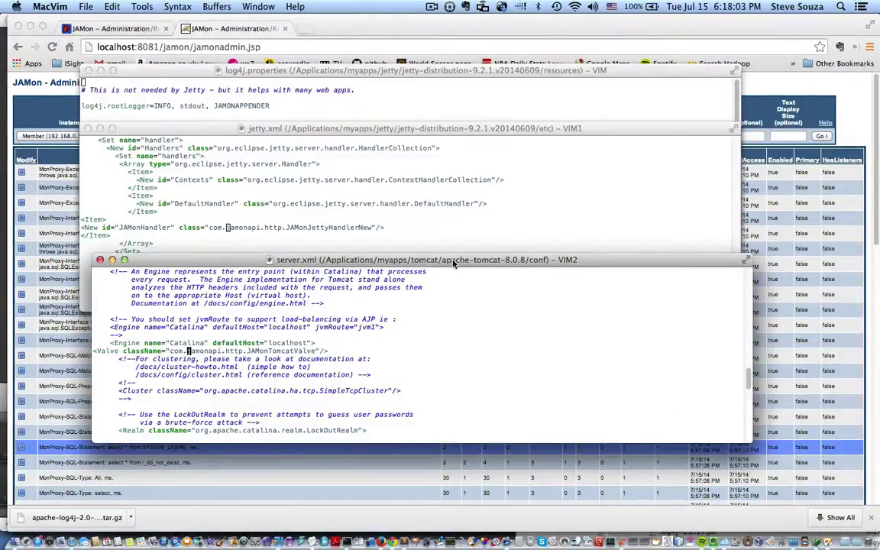
{"action": "left_click_drag", "start_coordinate": [454, 261], "coordinate": [445, 223]}
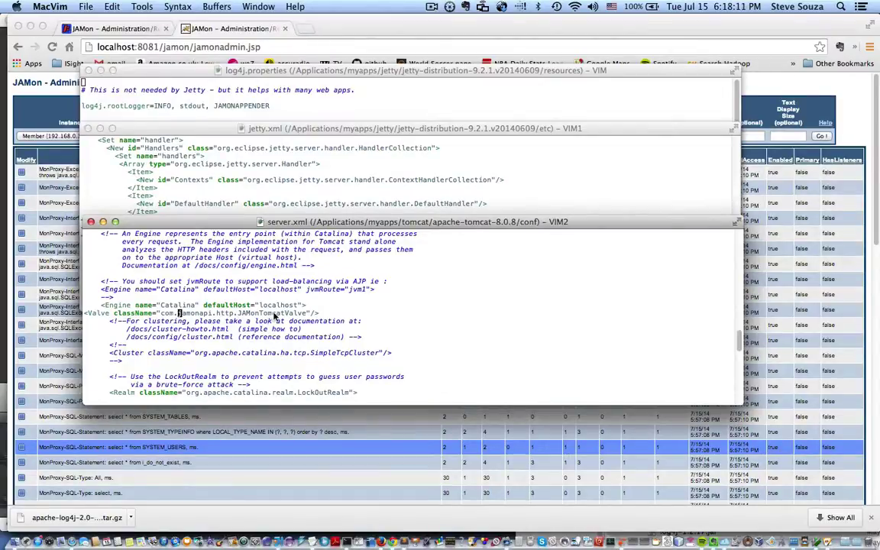
{"action": "key", "text": "b"}
{"action": "key", "text": "b"}
{"action": "key", "text": "b"}
{"action": "key", "text": "b"}
{"action": "key", "text": "b"}
{"action": "left_click", "coordinate": [245, 181]}
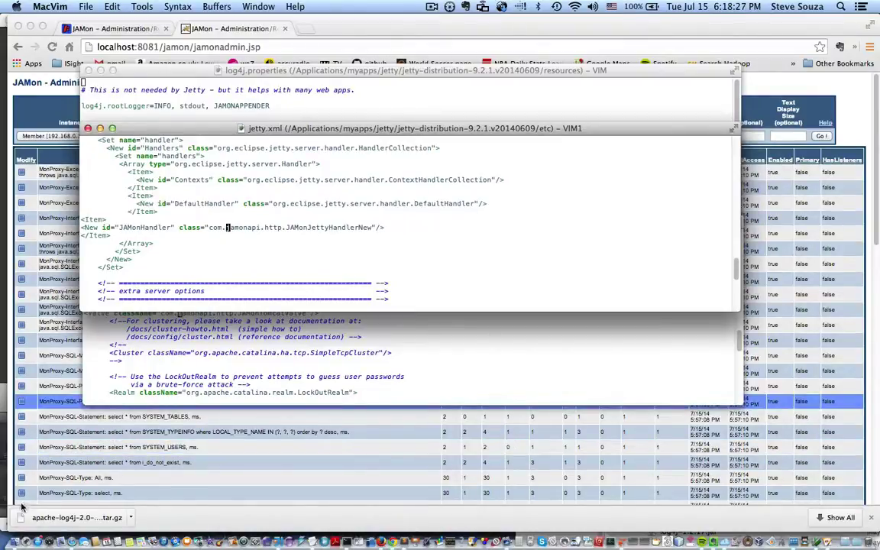
Step: Switch to Finder, expand the lib folder of apache-tomcat-8.0.8 and look through its jar files
{"action": "left_click", "coordinate": [16, 543]}
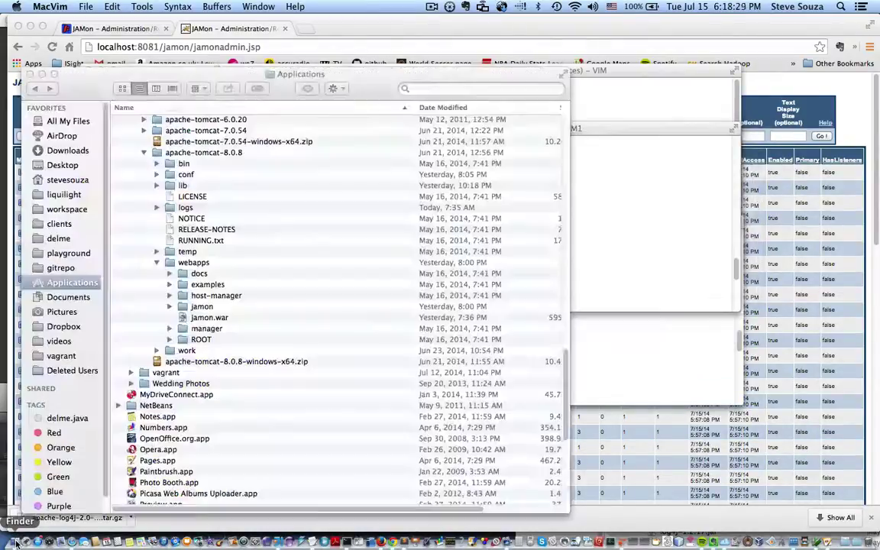
{"action": "scroll", "coordinate": [254, 282], "scroll_direction": "up", "scroll_amount": 1}
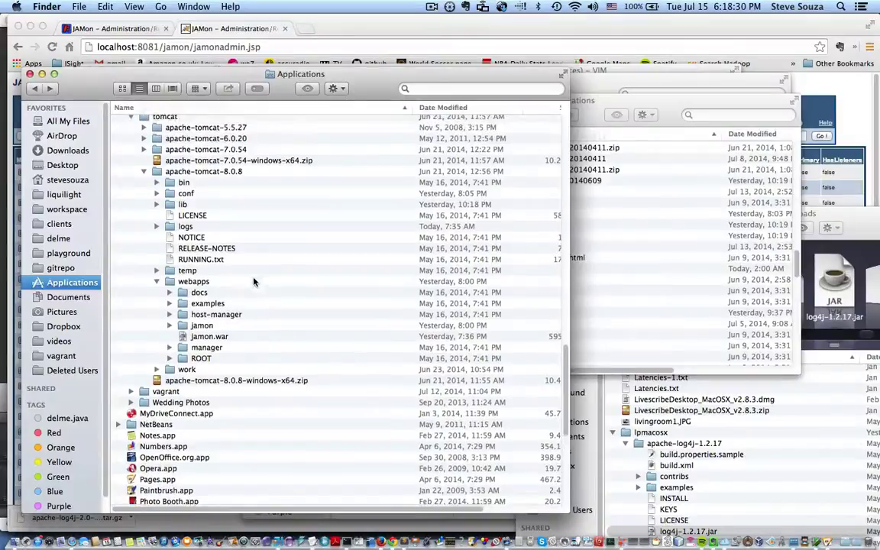
{"action": "left_click", "coordinate": [157, 204]}
{"action": "scroll", "coordinate": [248, 262], "scroll_direction": "down", "scroll_amount": 2}
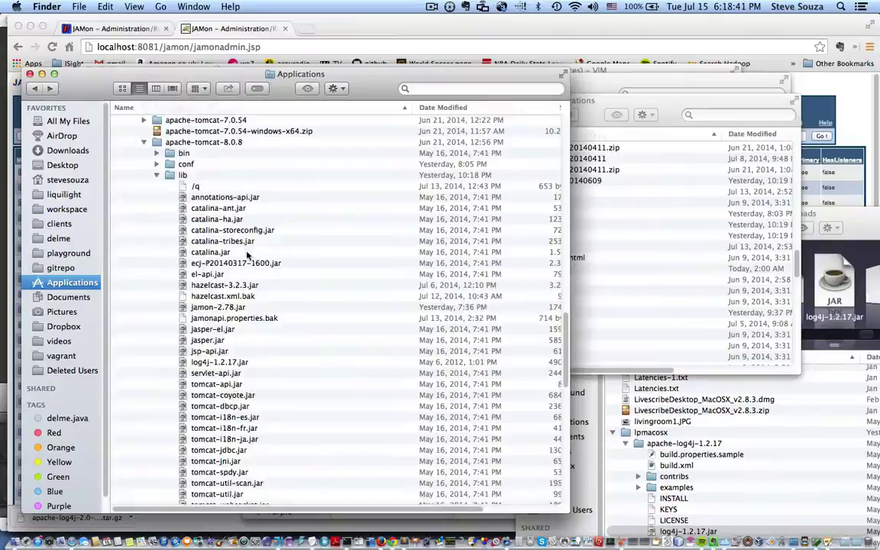
{"action": "scroll", "coordinate": [248, 262], "scroll_direction": "down", "scroll_amount": 1}
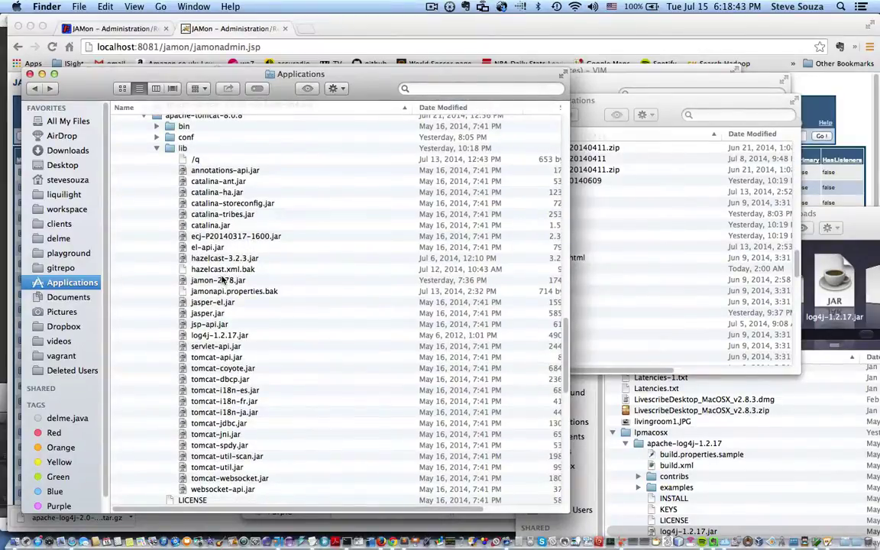
Step: Select jamon-2.78.jar, hazelcast-3.2.3.jar, jamonapi.properties.bak and hazelcast.xml.bak together in the Tomcat lib folder
{"action": "left_click", "coordinate": [223, 281]}
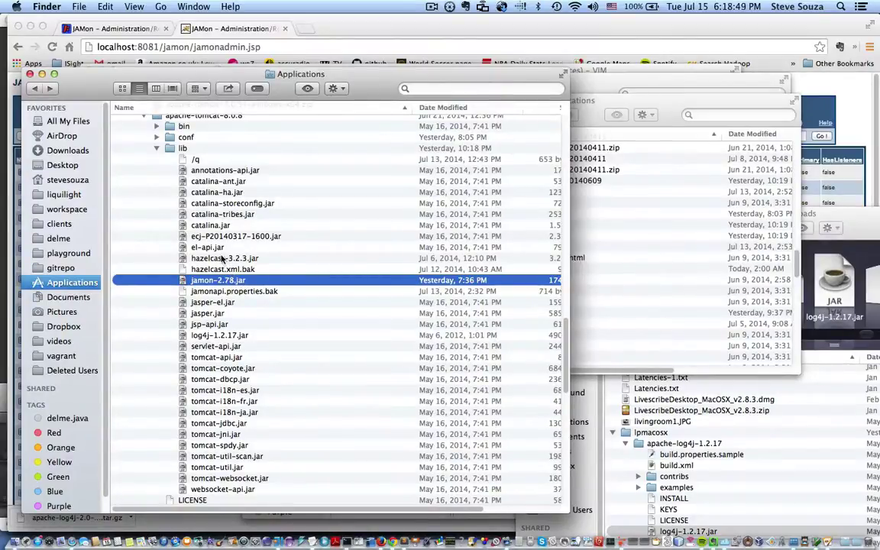
{"action": "left_click", "coordinate": [221, 259], "text": "super"}
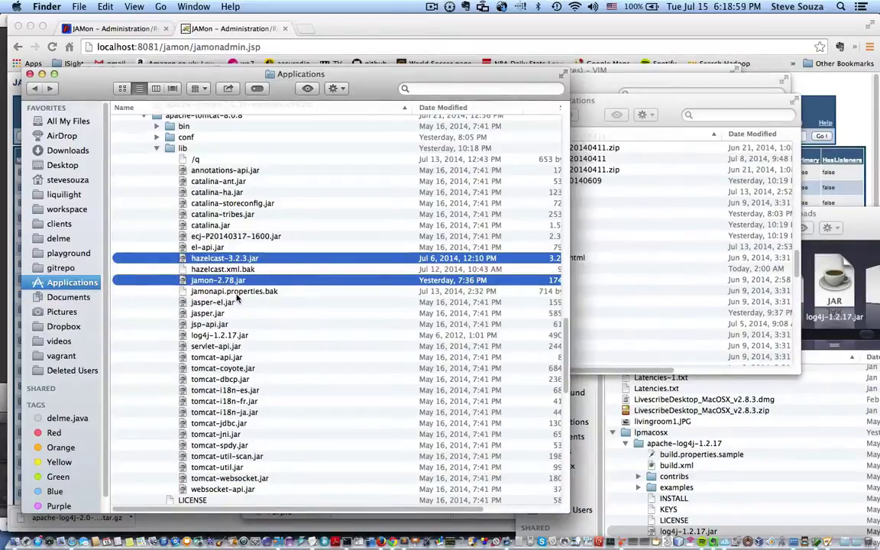
{"action": "left_click", "coordinate": [239, 293], "text": "super"}
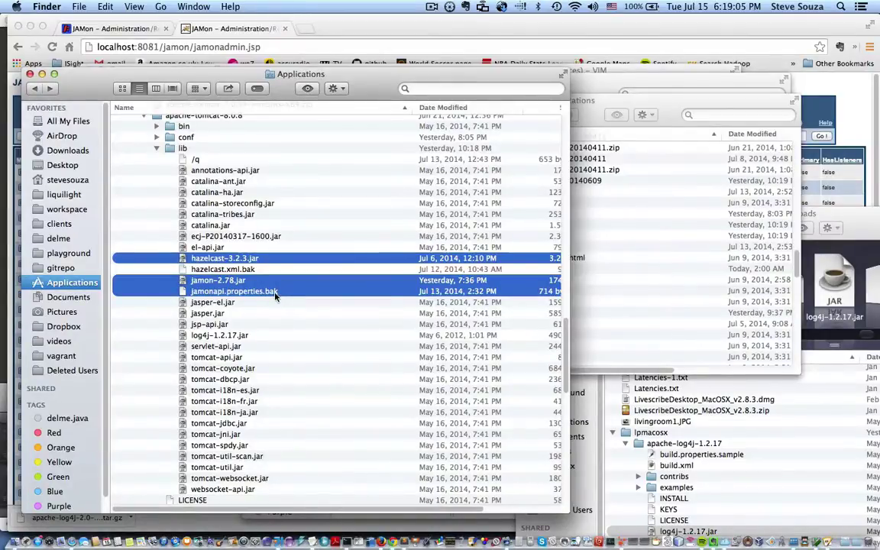
{"action": "left_click", "coordinate": [231, 273], "text": "super"}
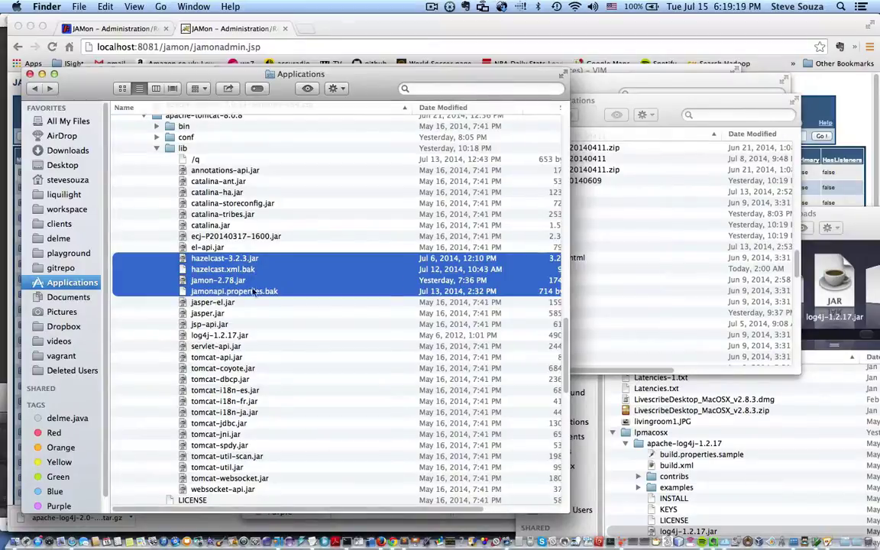
Step: Expand Tomcat's conf folder to locate server.xml, and collapse the folder again
{"action": "scroll", "coordinate": [241, 258], "scroll_direction": "up", "scroll_amount": 1}
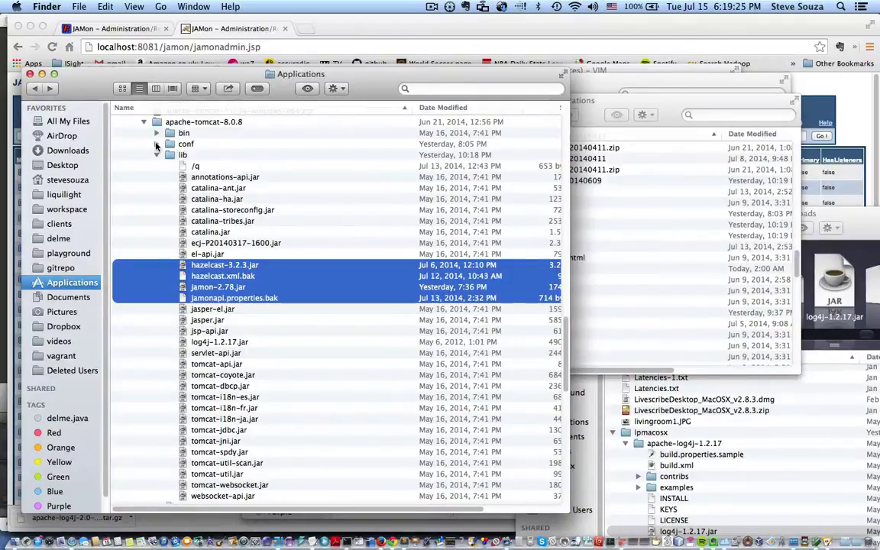
{"action": "left_click", "coordinate": [156, 145]}
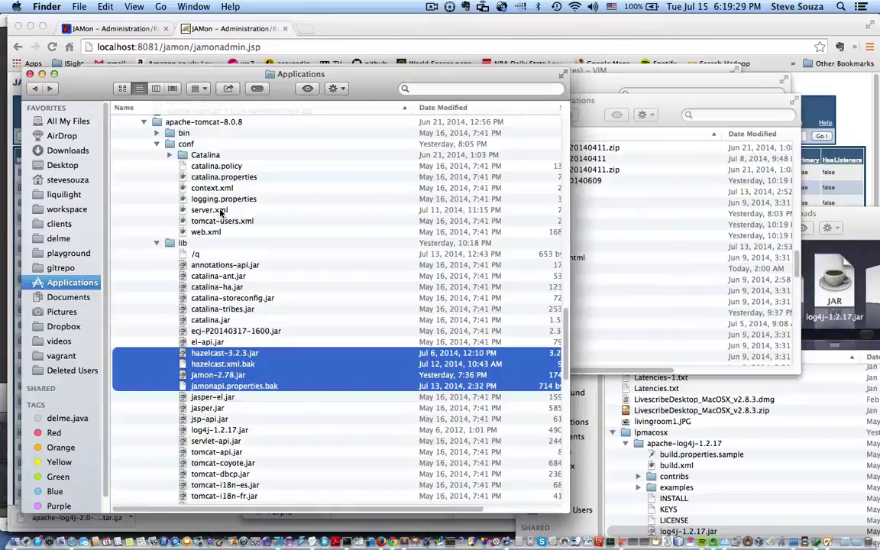
{"action": "left_click", "coordinate": [157, 143]}
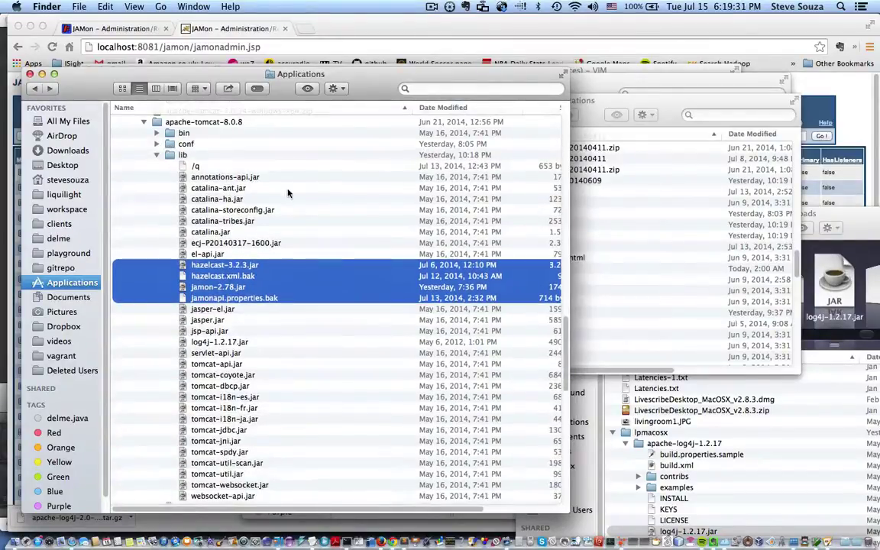
Step: In the Jetty Finder window, expand lib of jetty-distribution-9.2.1.v20140609, check the jars in its ext folder and collapse ext
{"action": "left_click", "coordinate": [588, 222]}
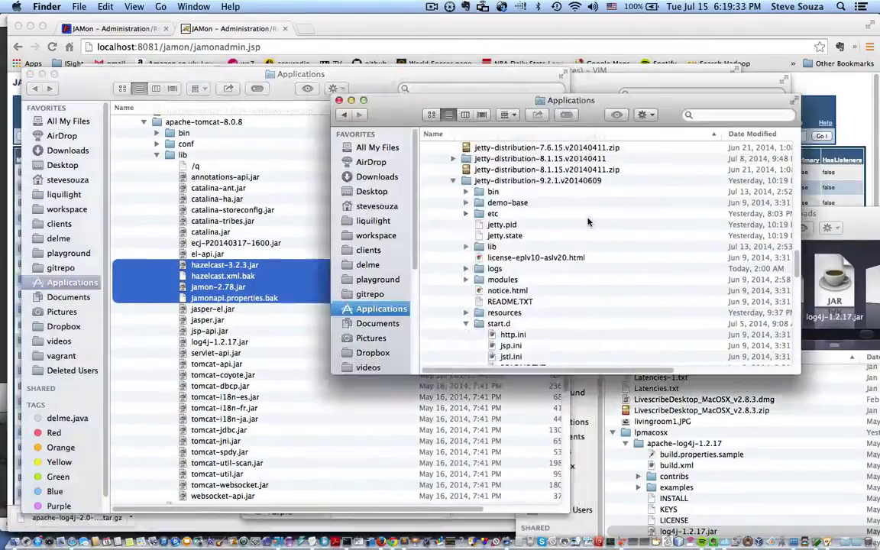
{"action": "scroll", "coordinate": [538, 211], "scroll_direction": "down", "scroll_amount": 1}
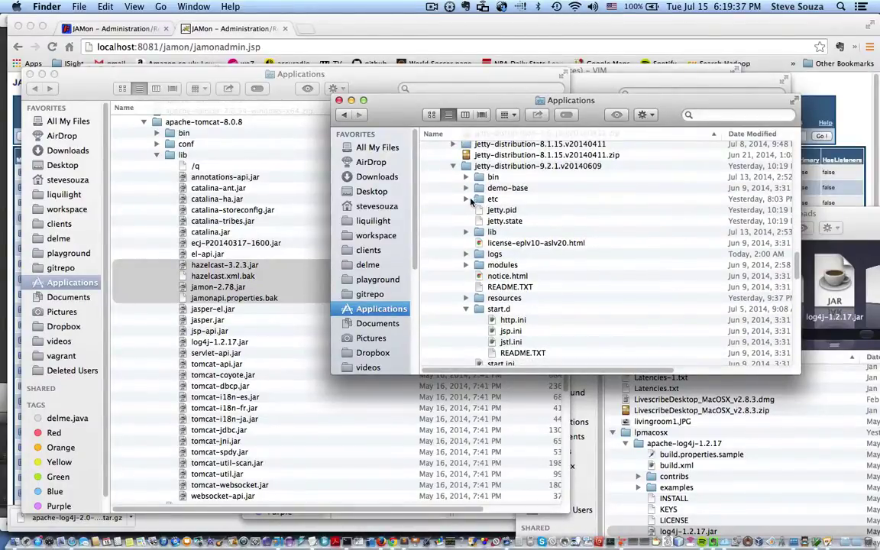
{"action": "scroll", "coordinate": [523, 223], "scroll_direction": "down", "scroll_amount": 1}
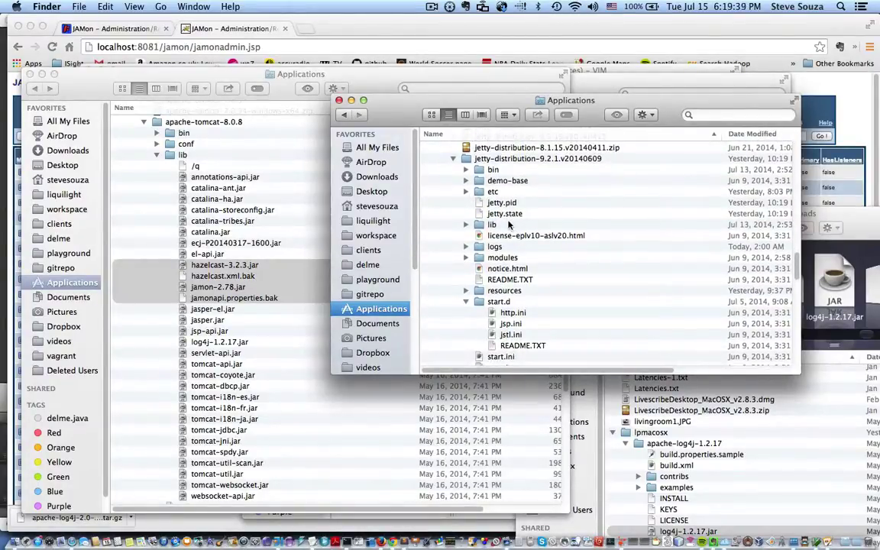
{"action": "left_click", "coordinate": [466, 226]}
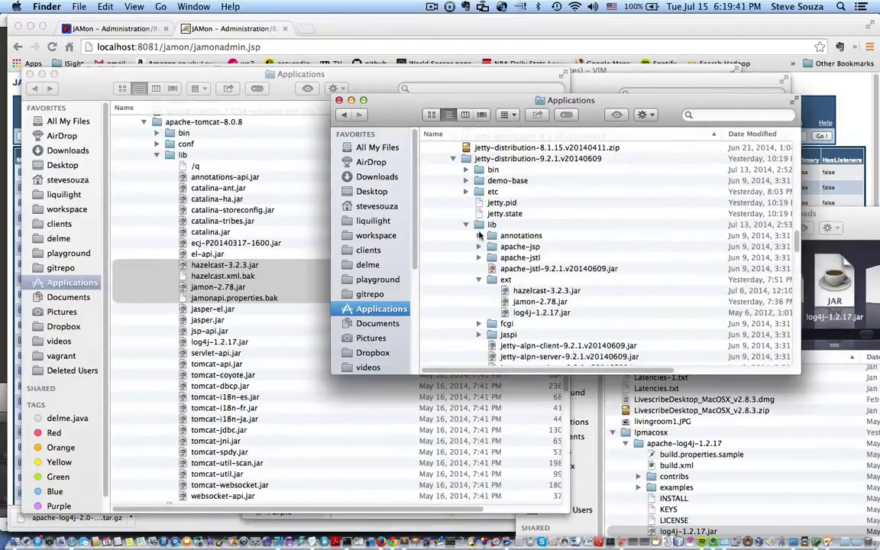
{"action": "scroll", "coordinate": [455, 223], "scroll_direction": "down", "scroll_amount": 1}
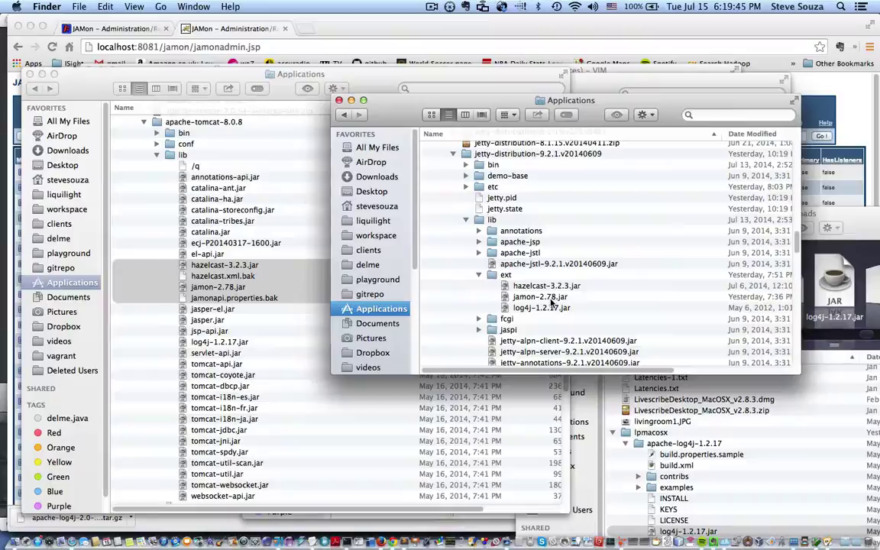
{"action": "scroll", "coordinate": [535, 222], "scroll_direction": "down", "scroll_amount": 3}
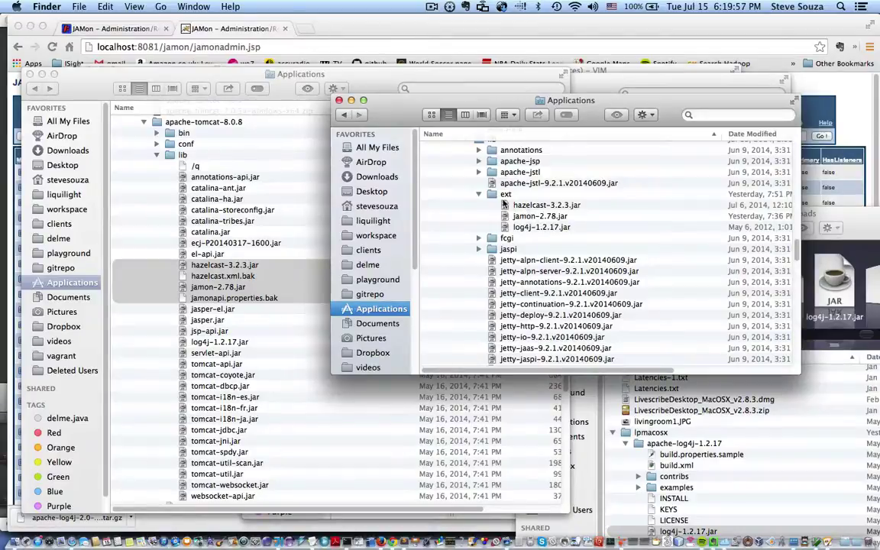
{"action": "left_click", "coordinate": [479, 196]}
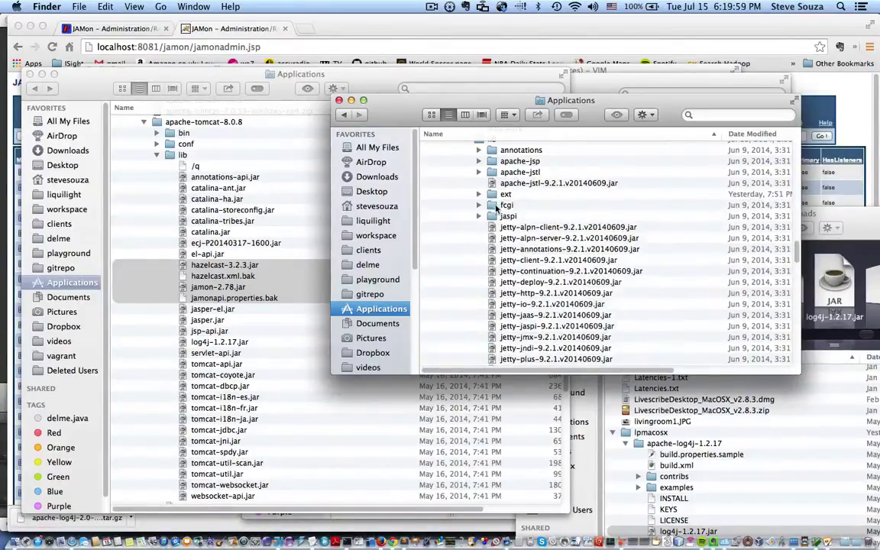
Step: Expand Jetty's resources folder to review its configuration files, and locate jamon.war in the webapps folder
{"action": "scroll", "coordinate": [512, 220], "scroll_direction": "down", "scroll_amount": 7}
{"action": "scroll", "coordinate": [512, 220], "scroll_direction": "down", "scroll_amount": 3}
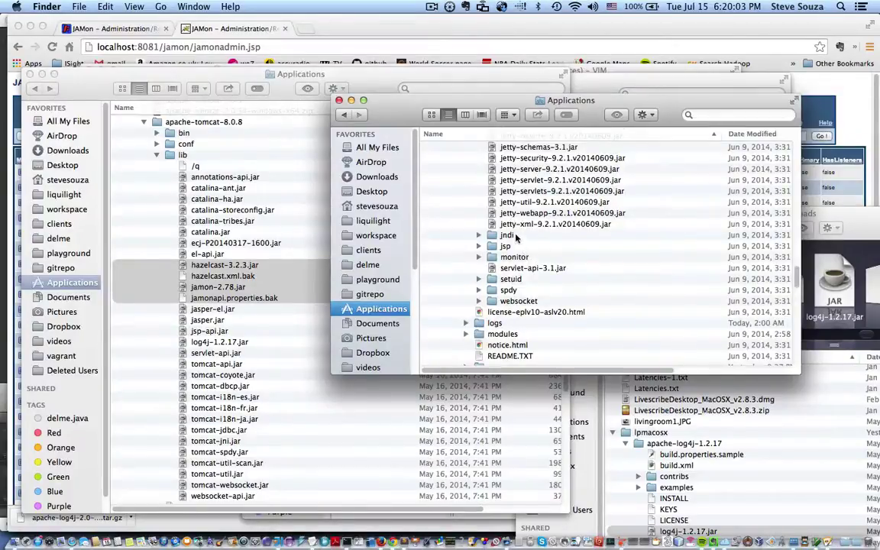
{"action": "scroll", "coordinate": [516, 237], "scroll_direction": "down", "scroll_amount": 3}
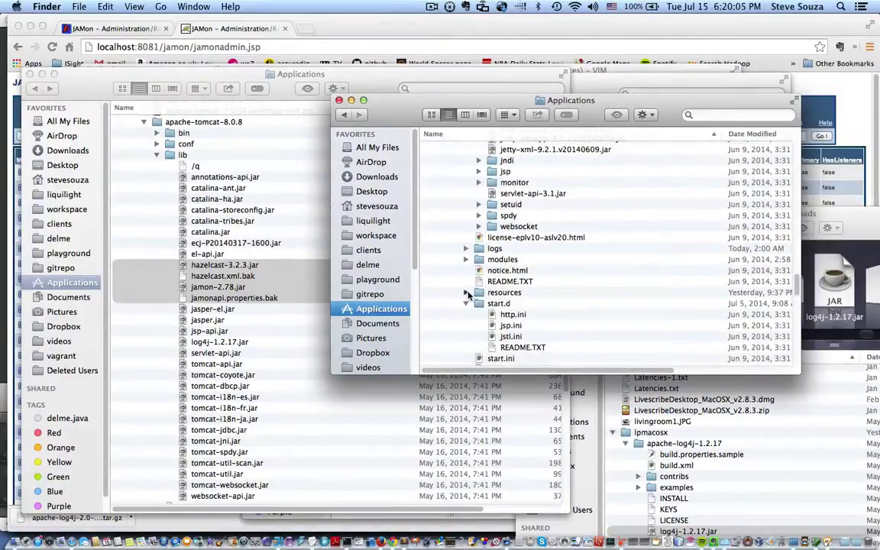
{"action": "left_click", "coordinate": [465, 293]}
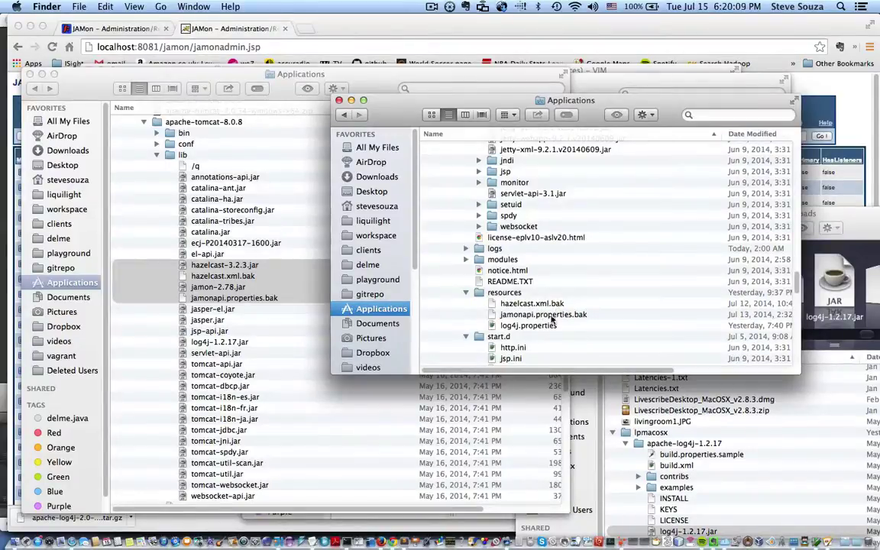
{"action": "scroll", "coordinate": [563, 282], "scroll_direction": "down", "scroll_amount": 1}
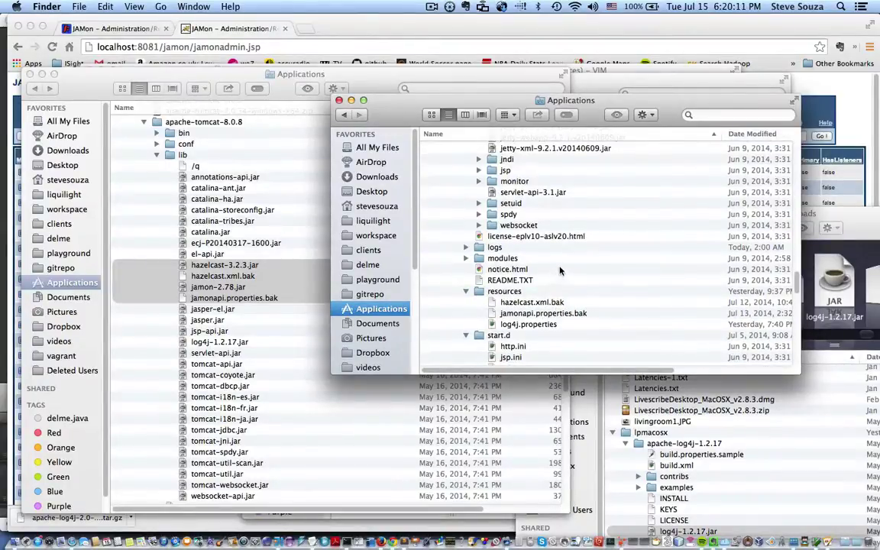
{"action": "scroll", "coordinate": [559, 270], "scroll_direction": "down", "scroll_amount": 8}
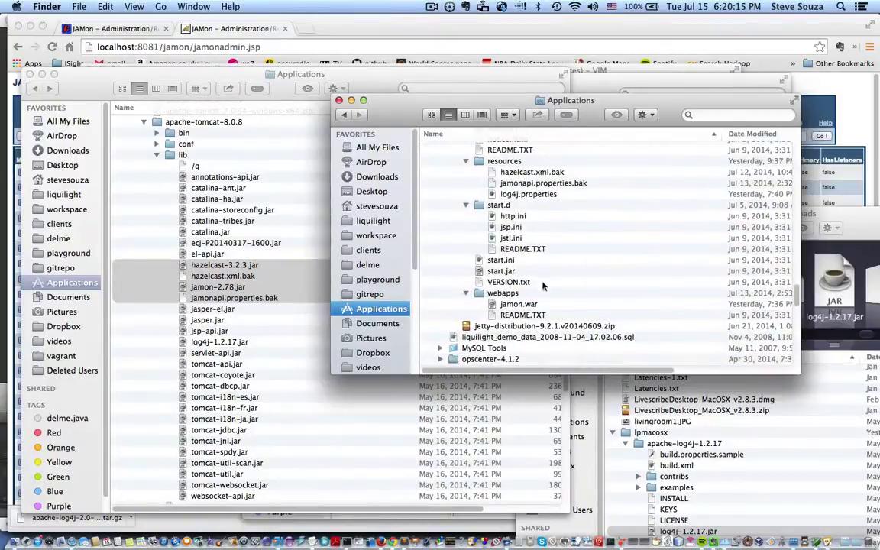